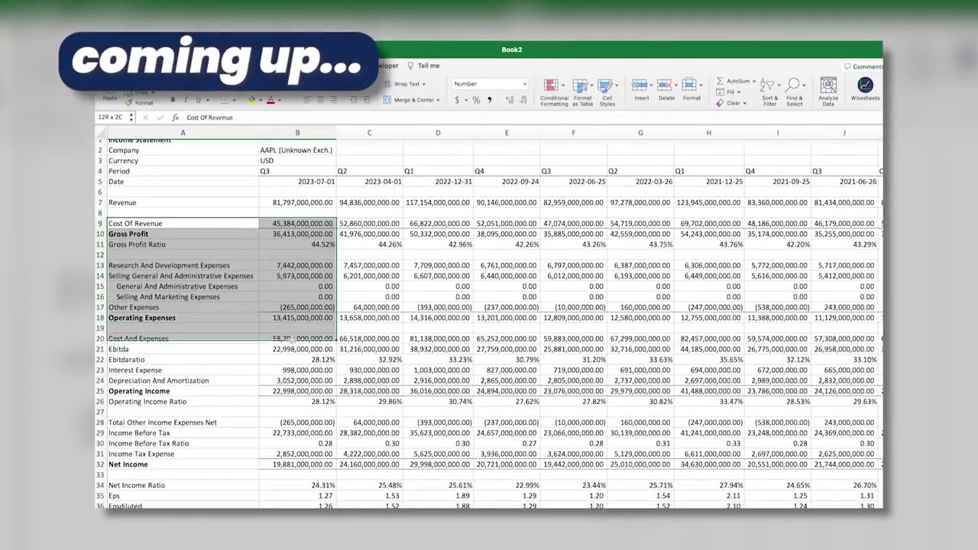
drag(287, 330, 287, 434)
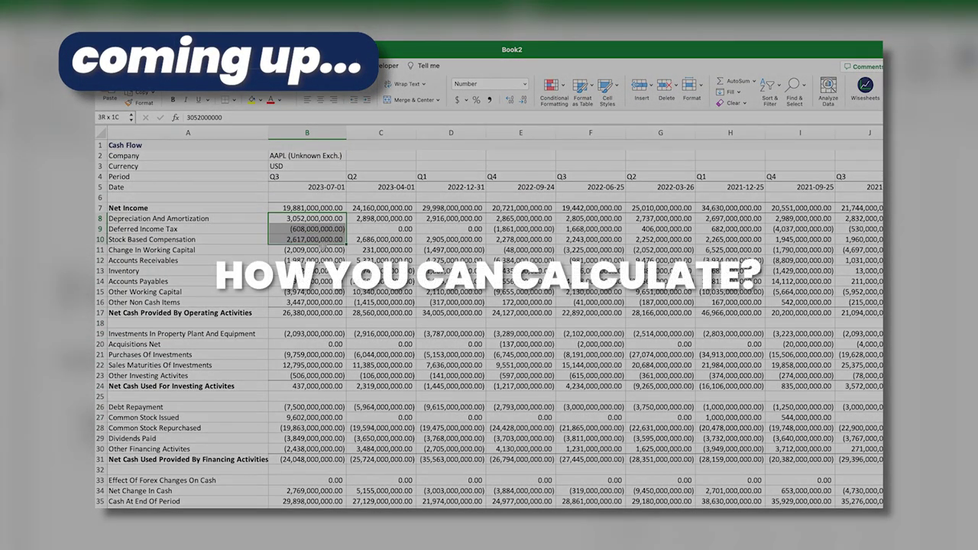
drag(306, 242, 324, 301)
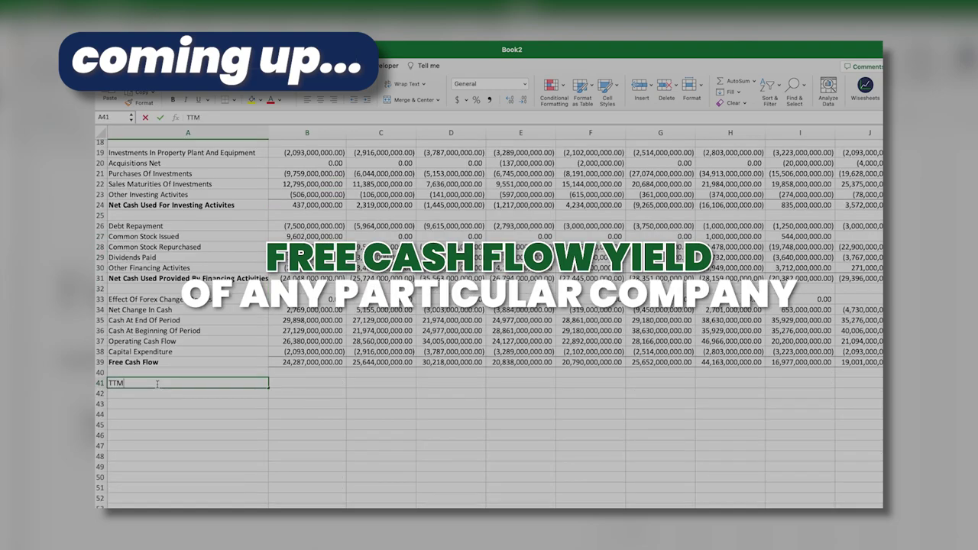
- Label cell A41 on the cash flow sheet as "TTM last 4 quarters"
text(last)
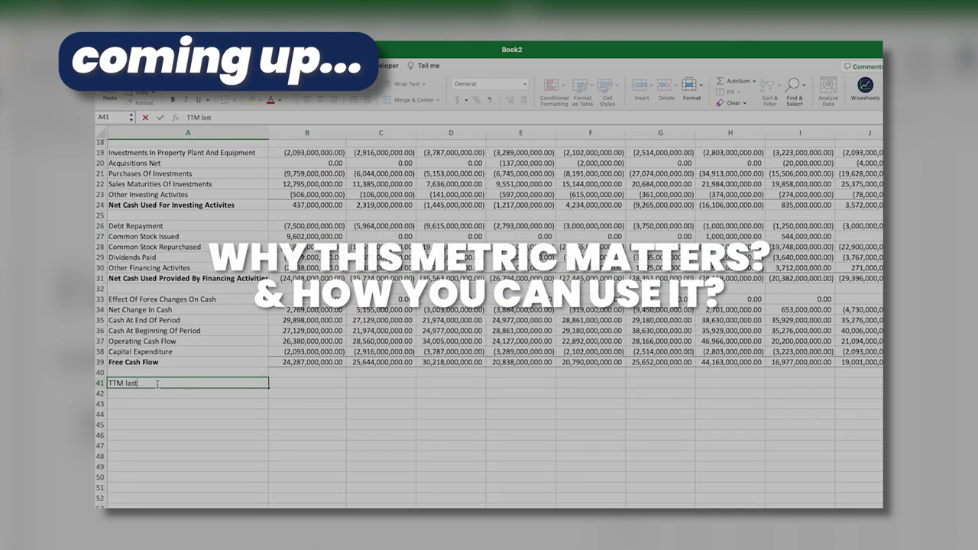
text( 4 quarters)
key(Return)
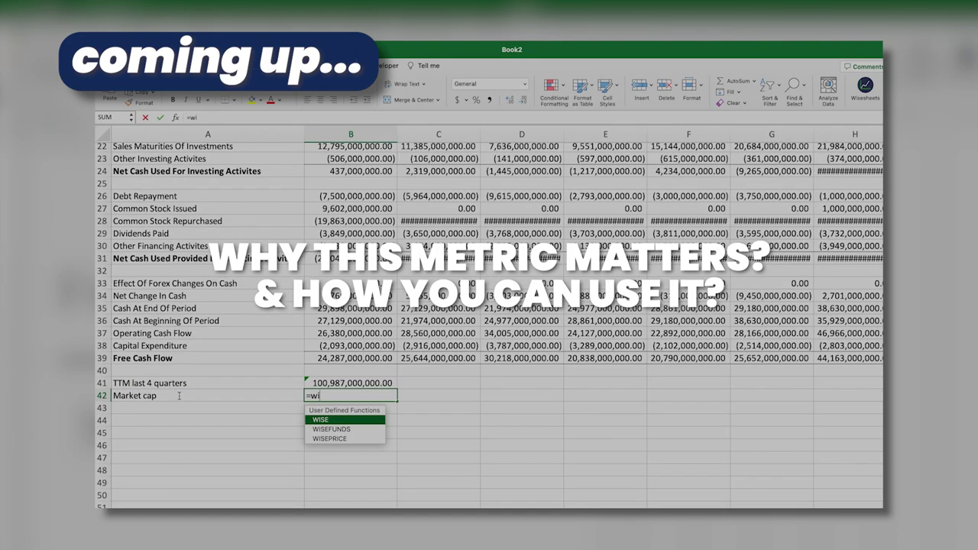
- Enter a WISEPRICE formula for the ticker "aapl" in cell B42, beside the Market cap label
text(e)
key(Down)
key(Down)
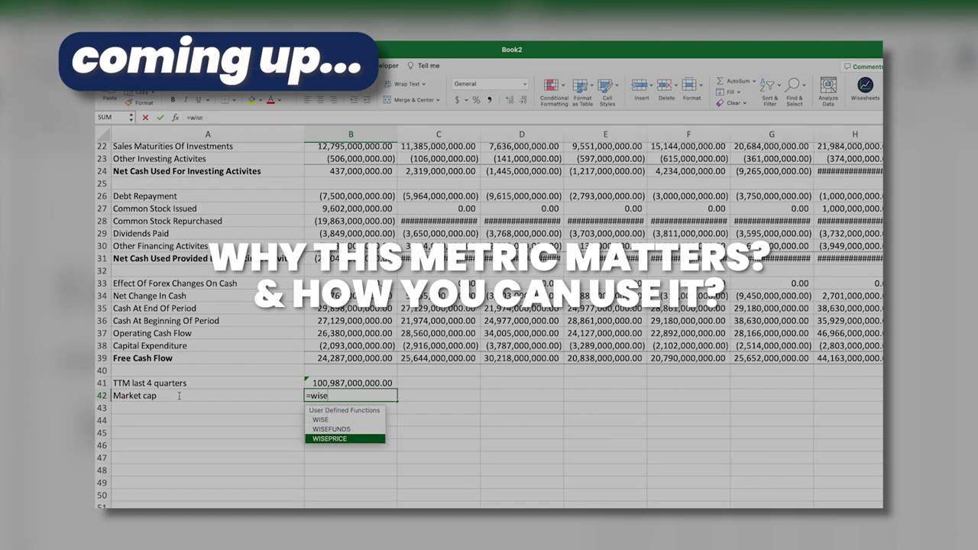
key(Tab)
text("aapl")
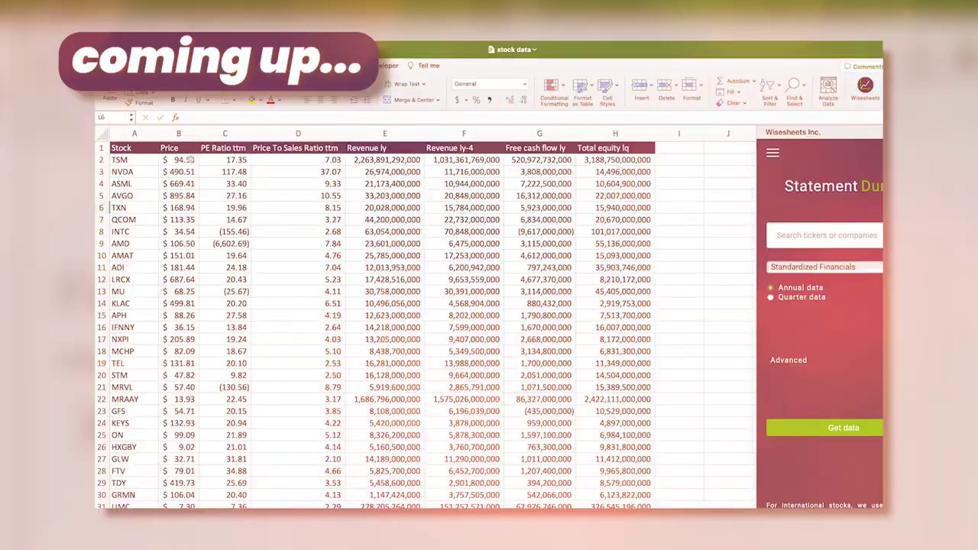
- Clear the stock table's values from the Price column through the Total equity lq column, keeping headers and tickers
drag(178, 160, 614, 506)
key(Delete)
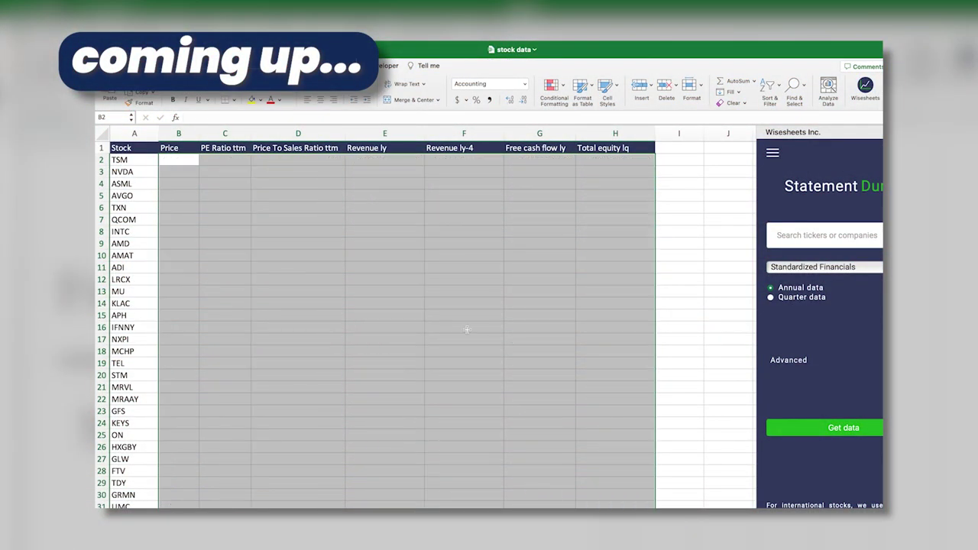
click(467, 330)
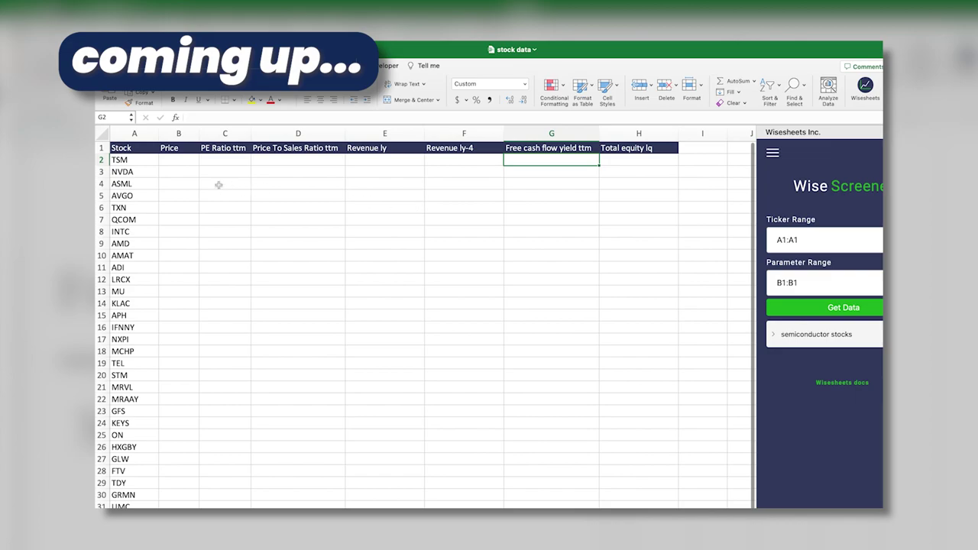
- Set the Wise Screener ticker range to the stock tickers in A2:A31
drag(134, 161, 119, 504)
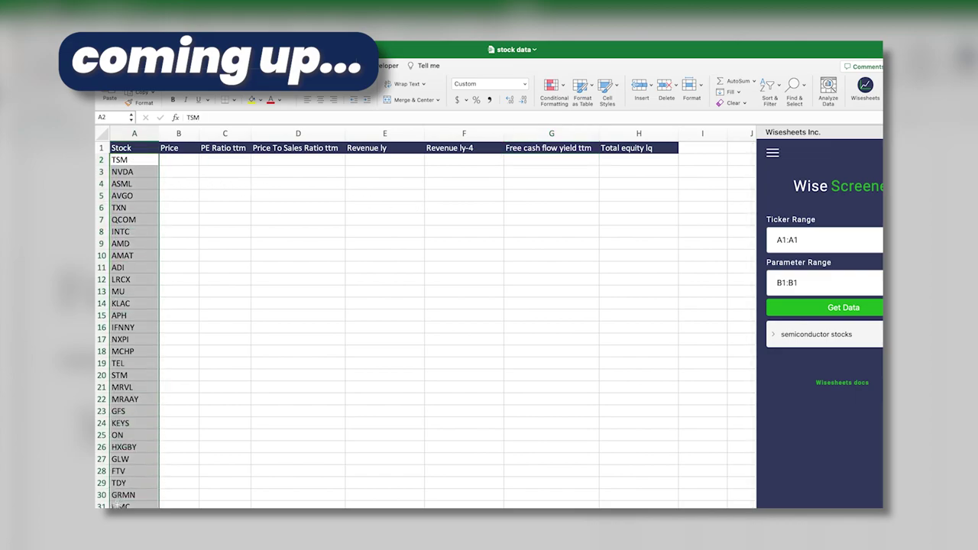
click(825, 240)
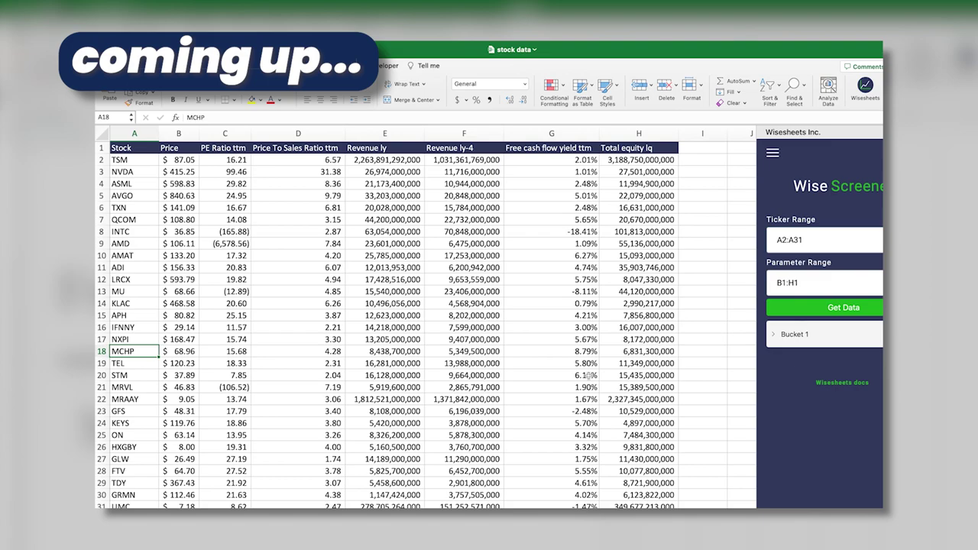
key(Right)
key(Left)
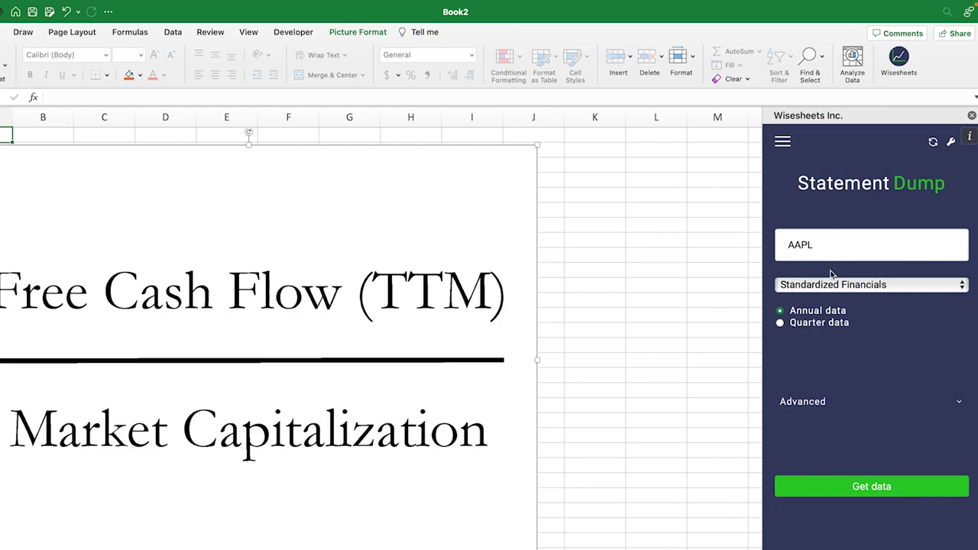
- Load AAPL's standardized financials as quarter data into the workbook and close the Wisesheets pane
click(833, 324)
click(860, 489)
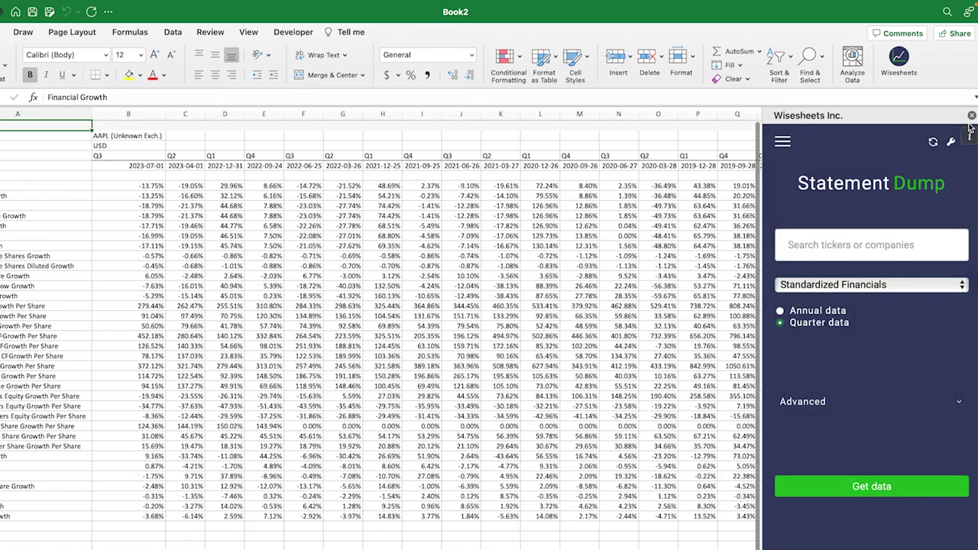
click(971, 115)
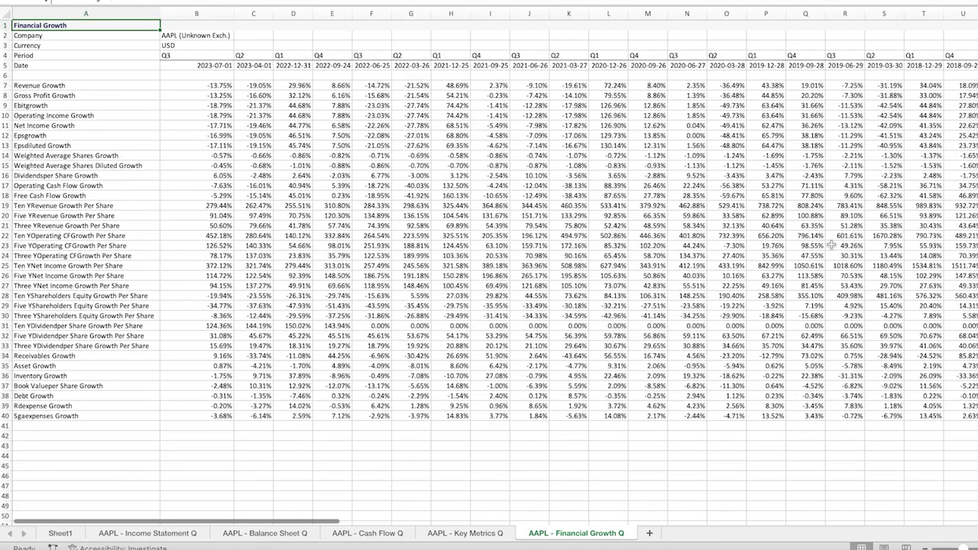
- Look through the Key Metrics, Cash Flow and Balance Sheet sheets, ending on the quarterly Income Statement
click(485, 534)
click(388, 534)
click(289, 534)
click(170, 533)
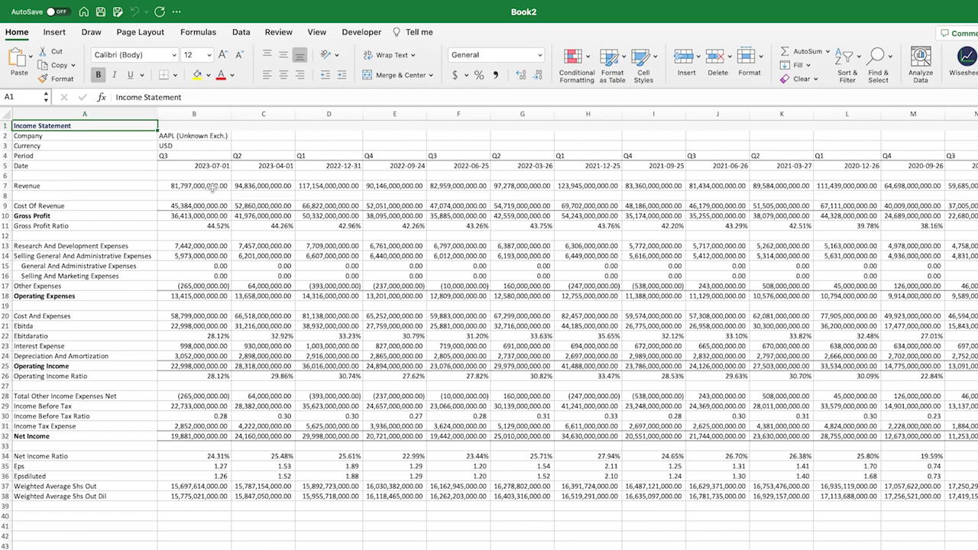
- Examine the income statement for the quarter ending 2023-07-01, from revenue through the cost lines to Net Income
scroll(200, 253, up, 3)
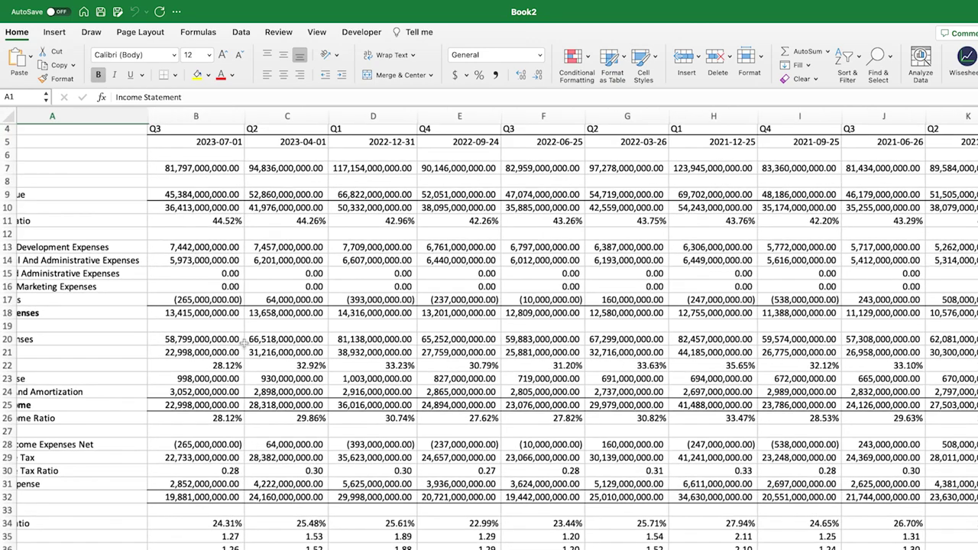
scroll(172, 497, down, 3)
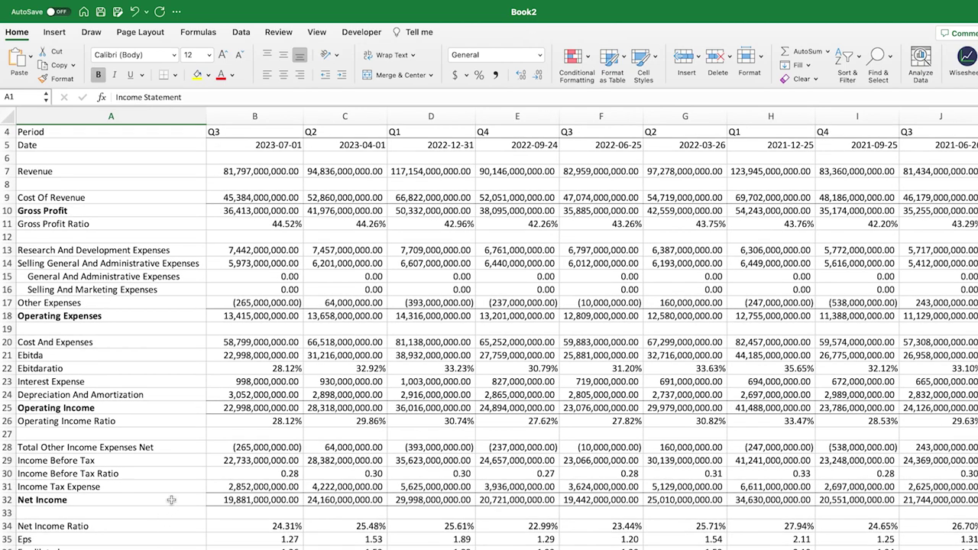
scroll(176, 483, up, 1)
drag(263, 202, 243, 502)
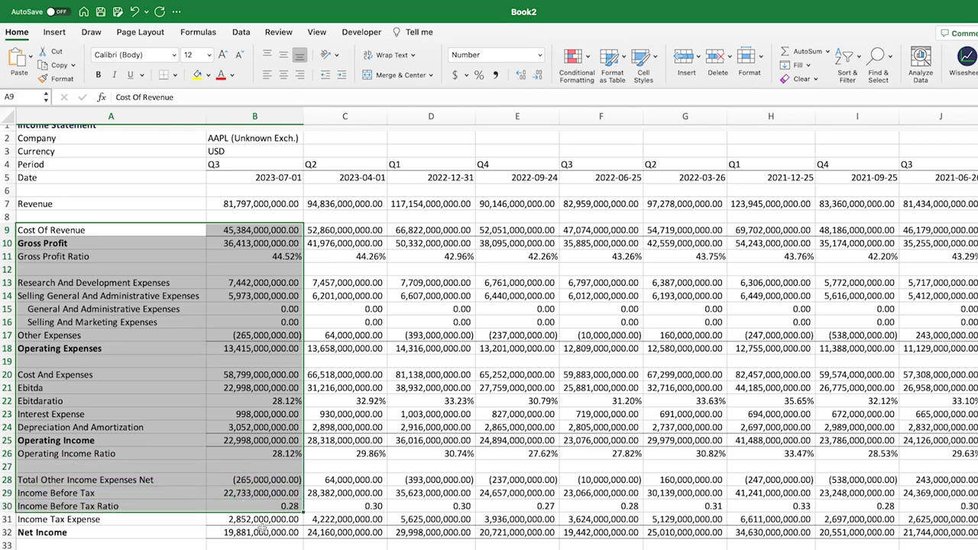
click(264, 533)
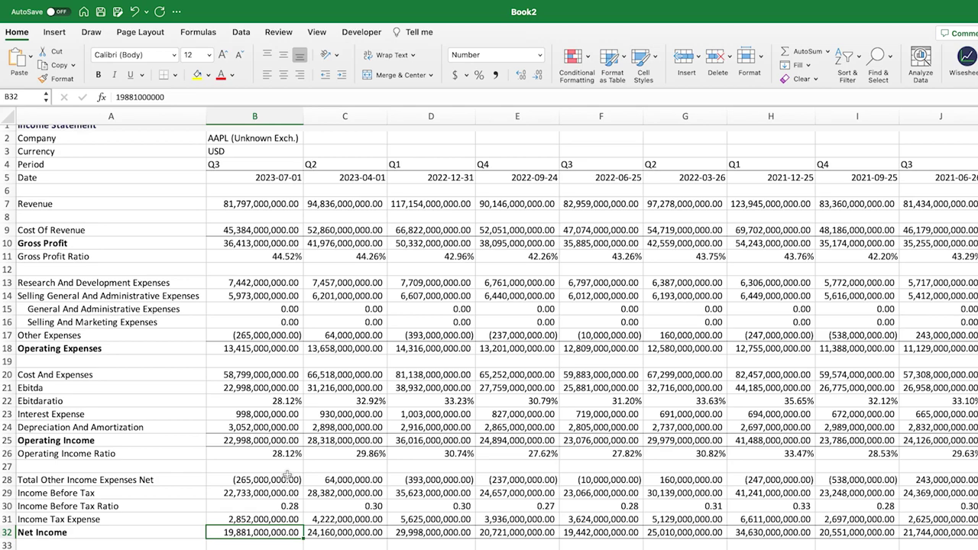
- Examine the Depreciation And Amortization line and its relation to Net Income on the income statement
click(258, 427)
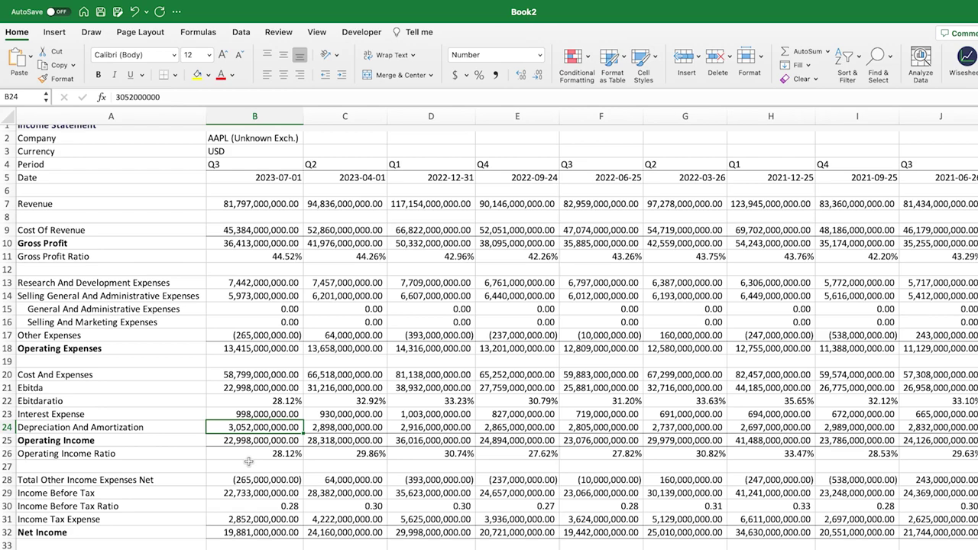
click(172, 431)
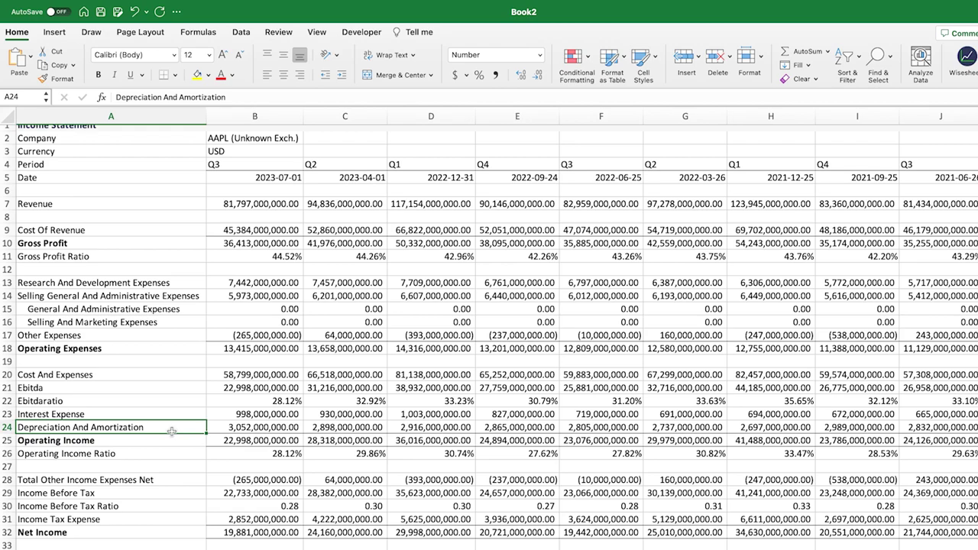
scroll(175, 435, down, 1)
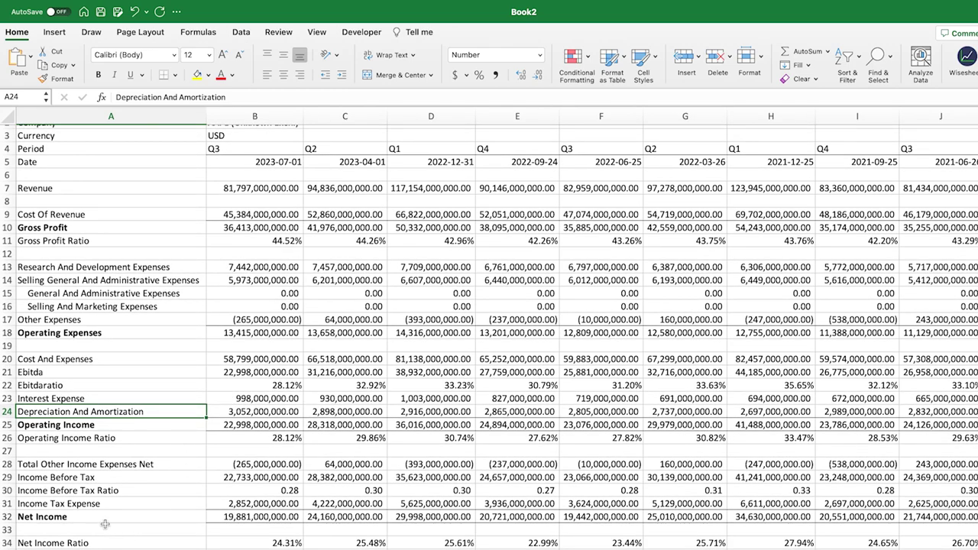
click(104, 518)
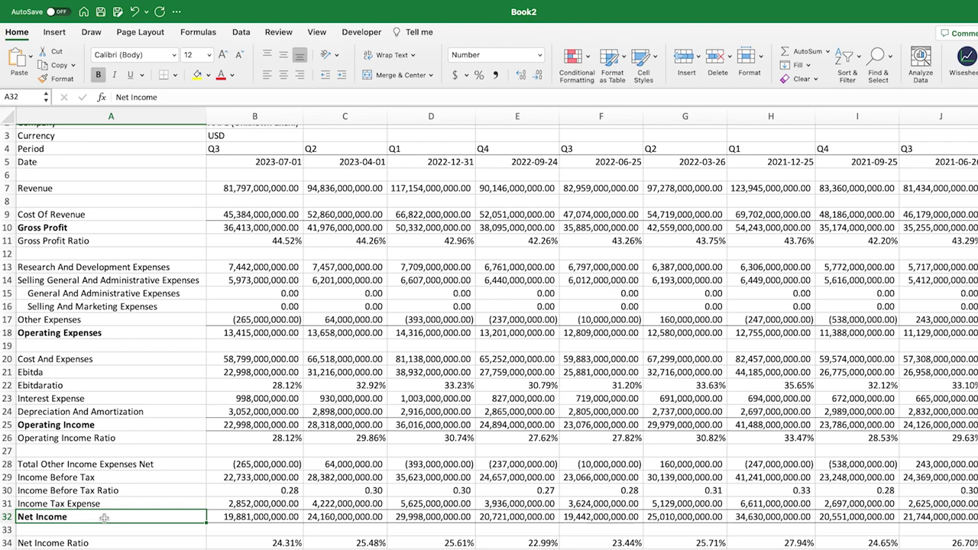
- On the Cash Flow sheet, trace the latest quarter's Net Income through its adjustments to Net Cash Provided By Operating Activities
key(ctrl+Page_Down)
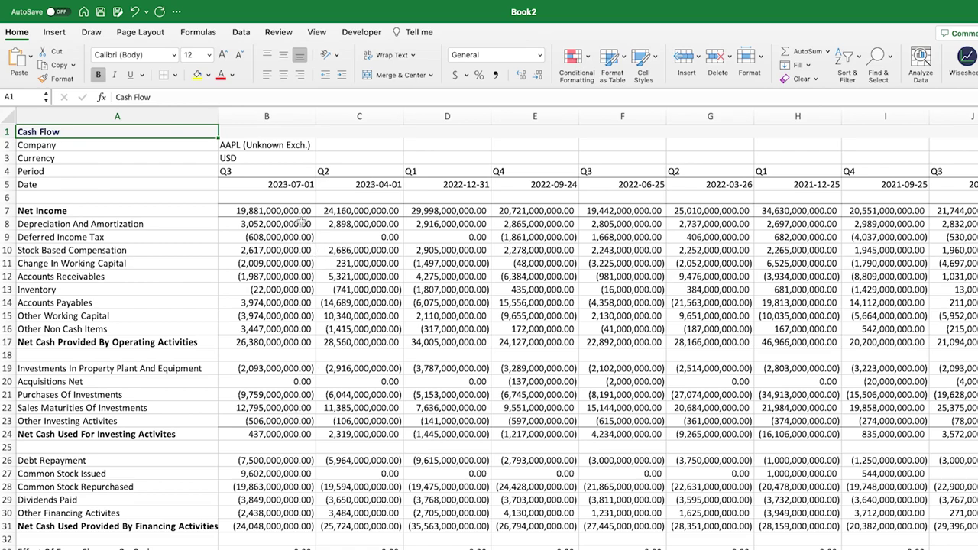
click(288, 210)
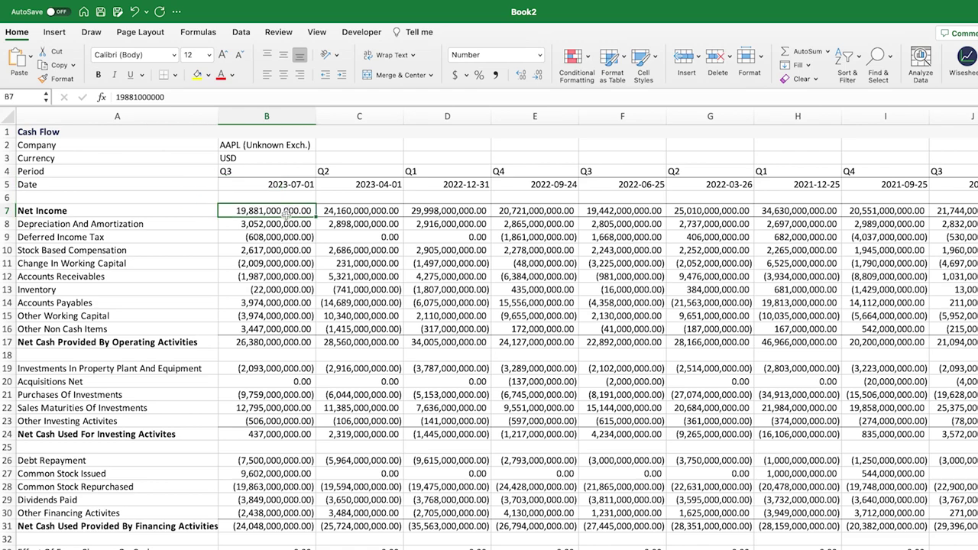
click(285, 223)
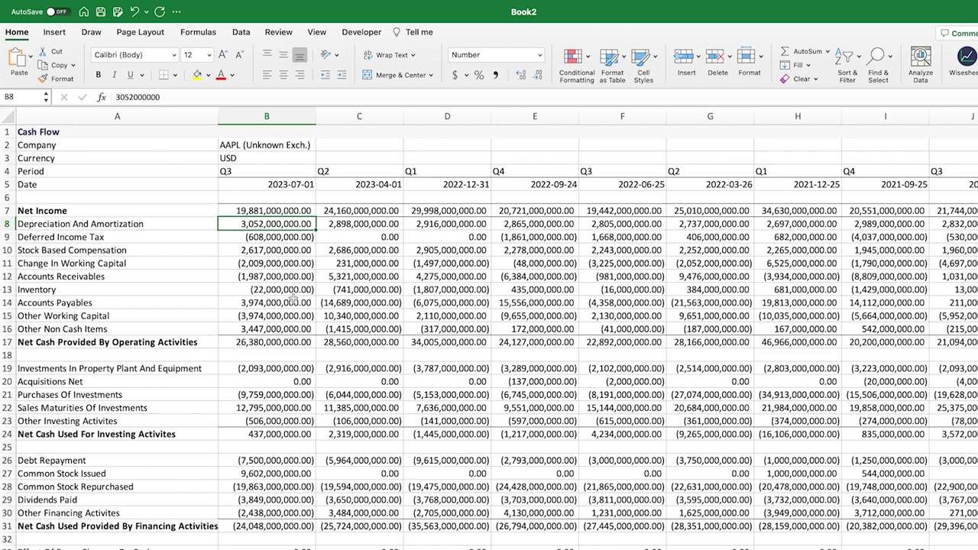
click(293, 210)
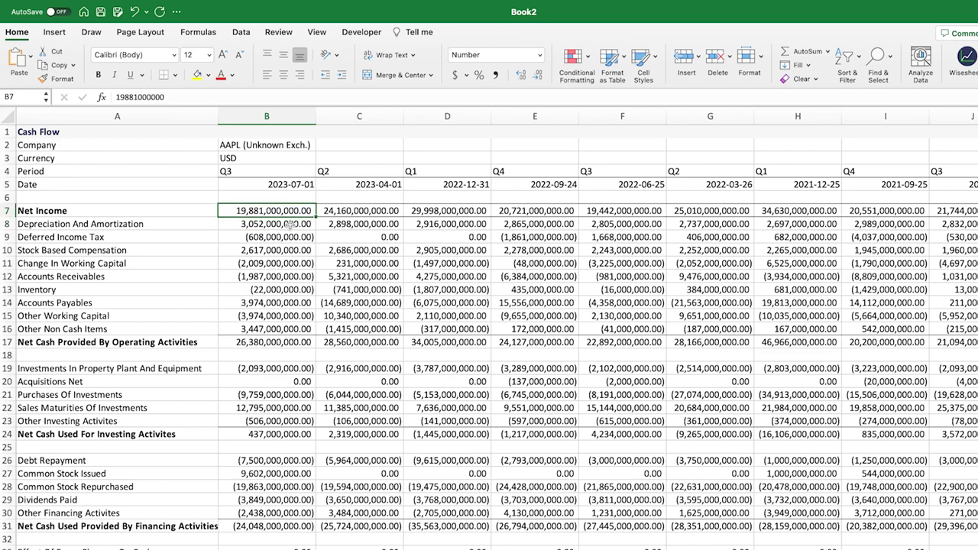
drag(289, 224, 290, 327)
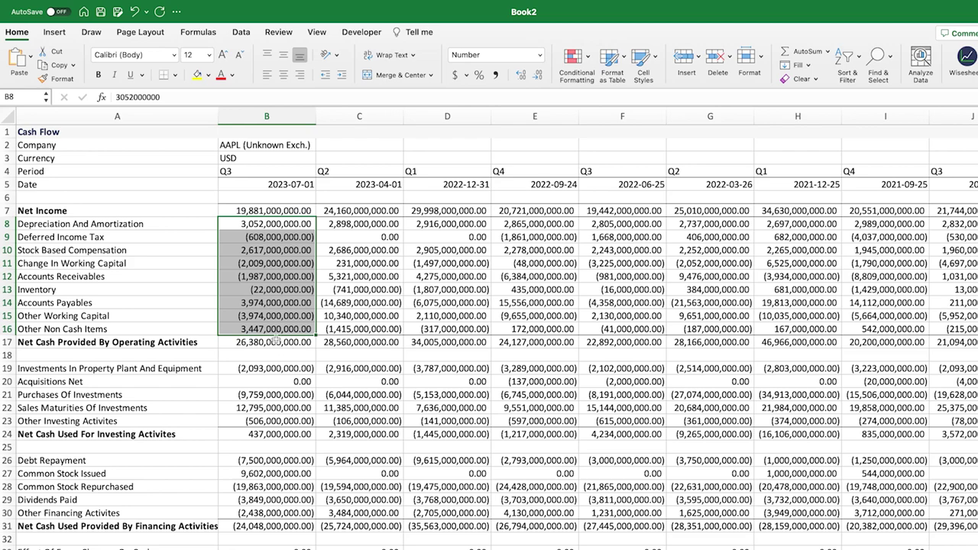
click(275, 341)
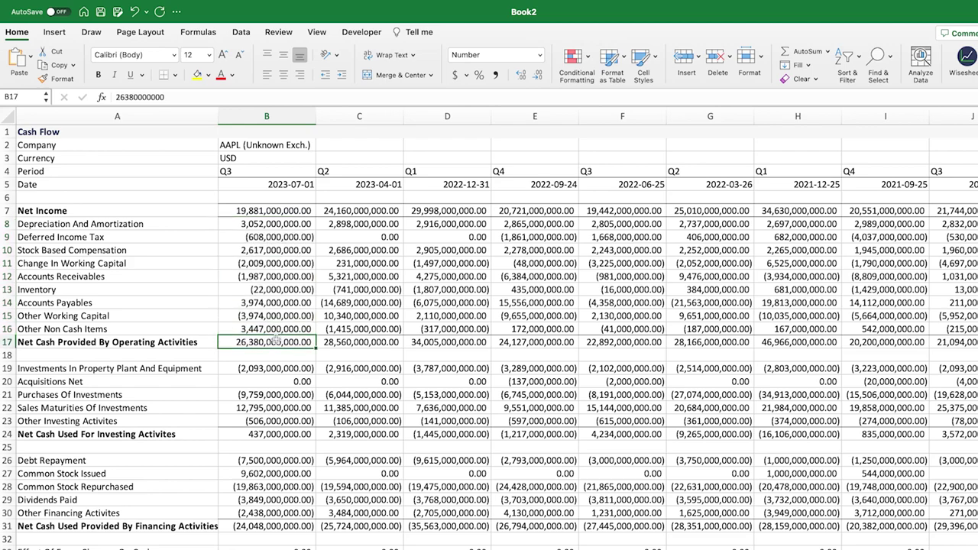
- Compare Net Cash Provided By Operating Activities across the three latest quarters, returning to the latest one
scroll(275, 341, down, 3)
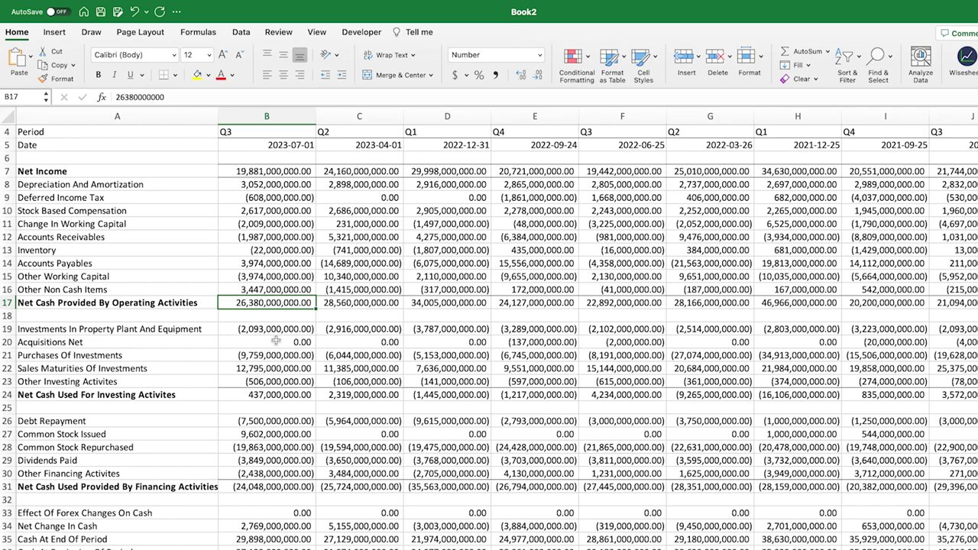
drag(255, 302, 440, 312)
scroll(439, 312, down, 1)
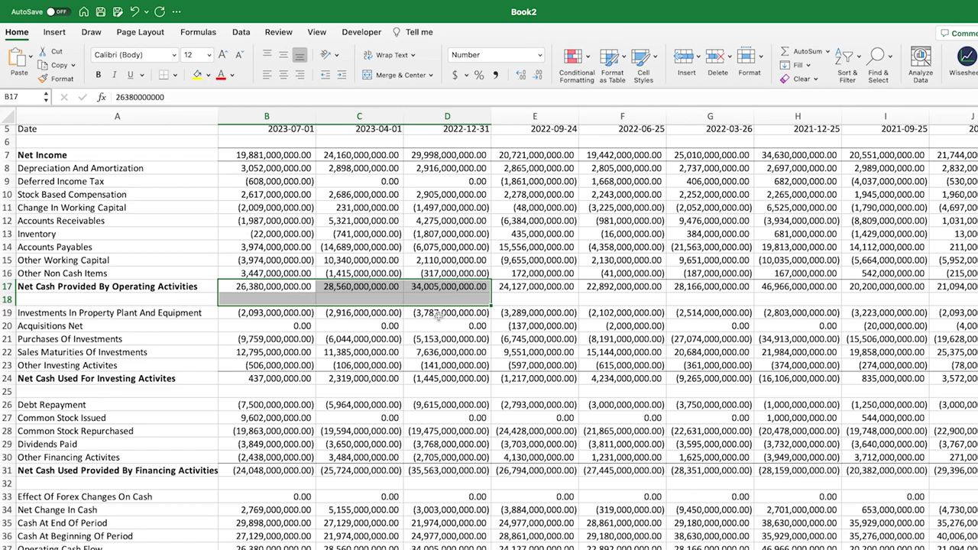
click(284, 286)
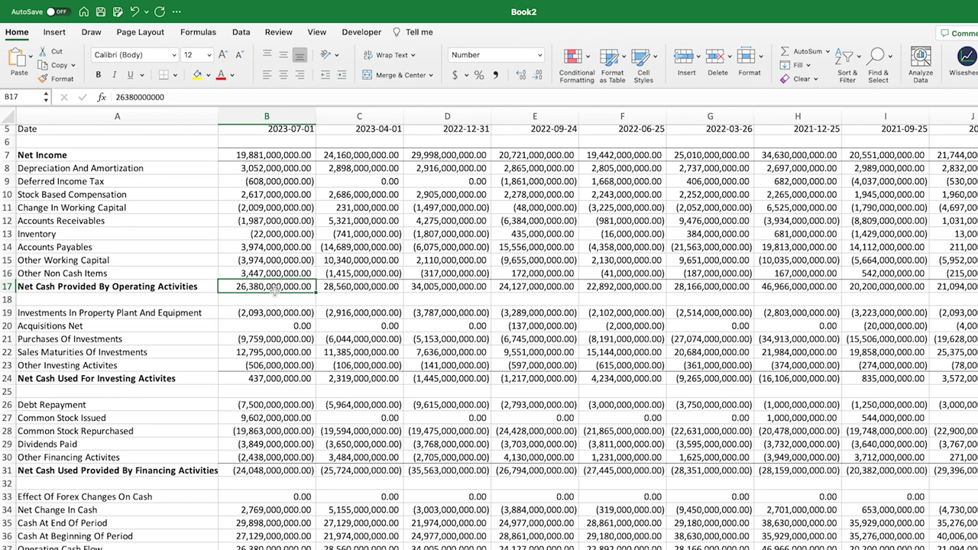
- Examine the latest quarter's Operating Cash Flow and Capital Expenditure in rows 37 and 38, above Free Cash Flow
click(84, 549)
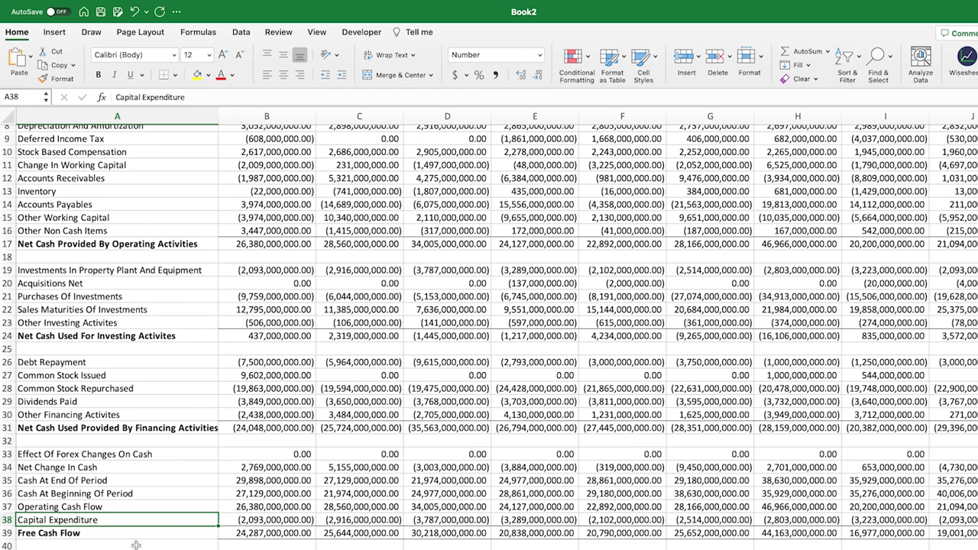
click(246, 507)
click(155, 507)
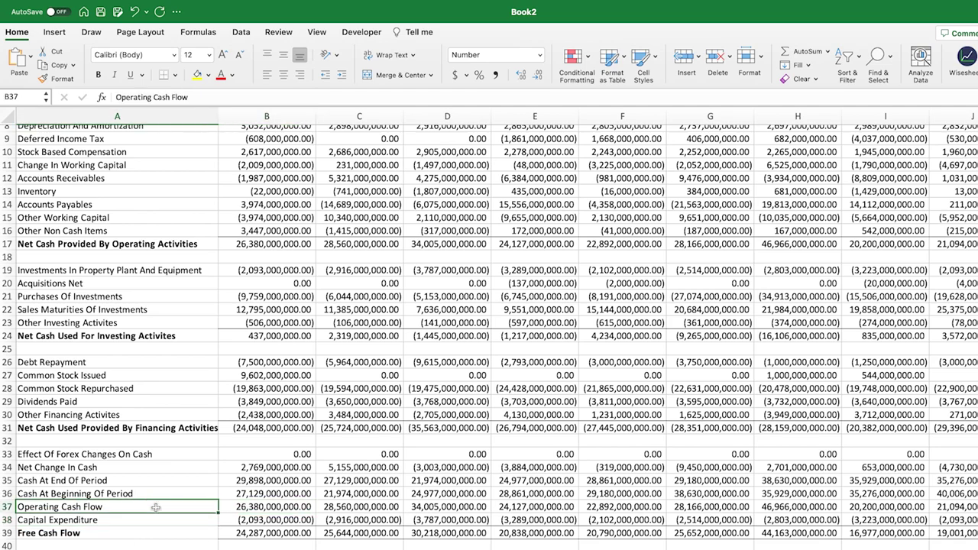
drag(155, 507, 252, 518)
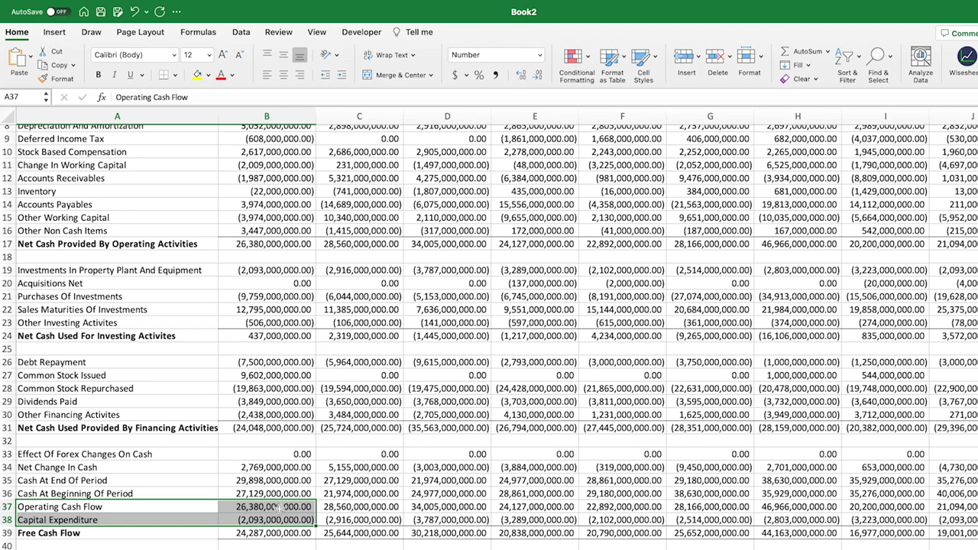
click(279, 506)
click(275, 519)
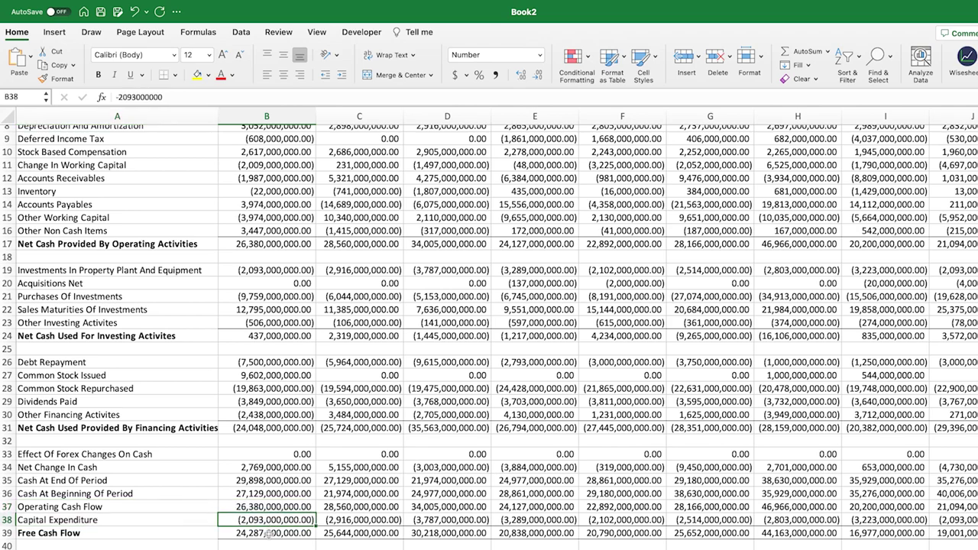
- Examine Free Cash Flow in row 39 across the five latest quarters, B39 to F39
drag(269, 534, 599, 535)
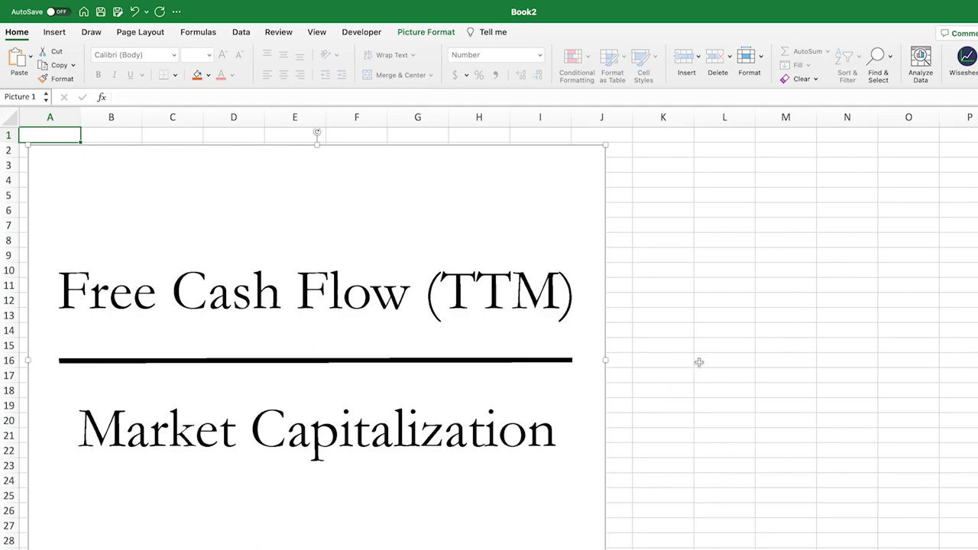
- On Sheet1, beside the yield formula picture, enter an example of 168 in L11 and 1000000 in L12
click(715, 286)
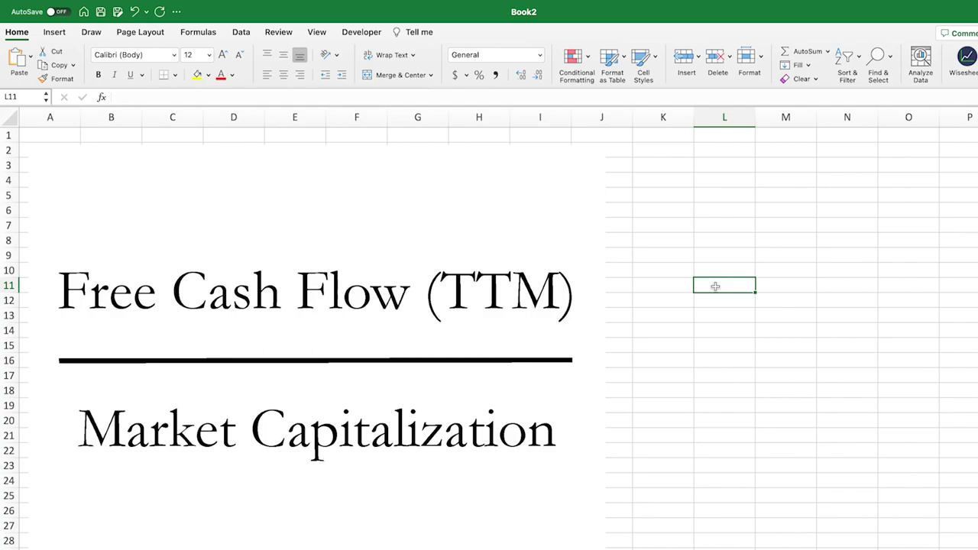
text(168)
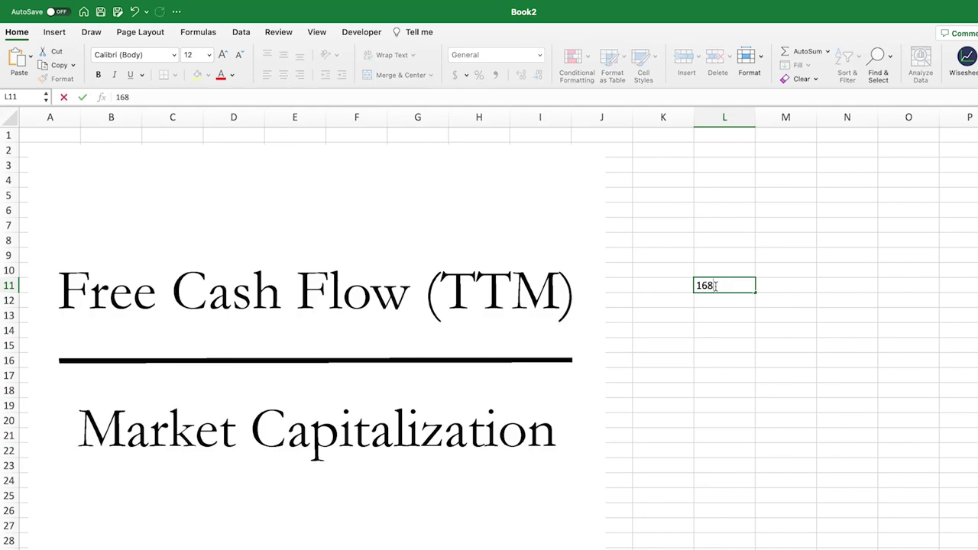
key(Return)
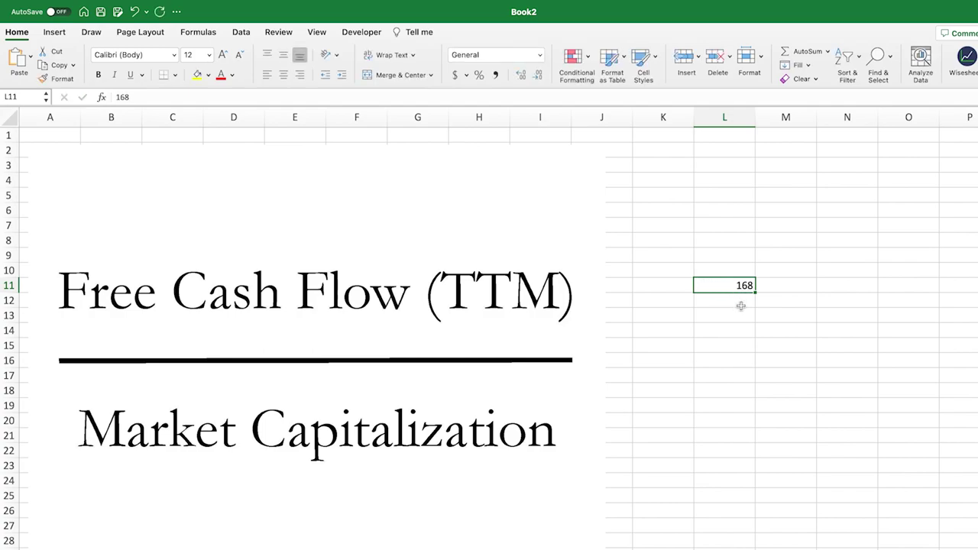
click(741, 305)
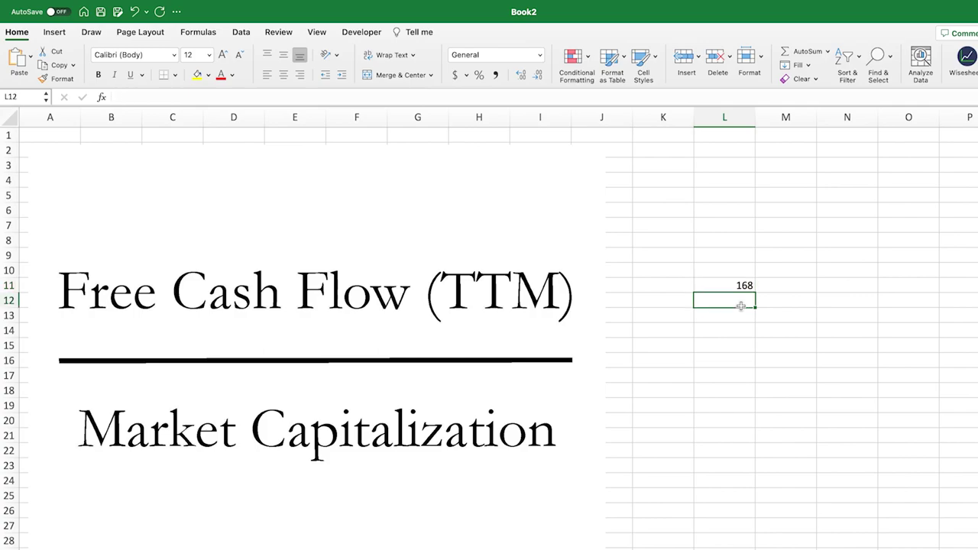
text(1000000)
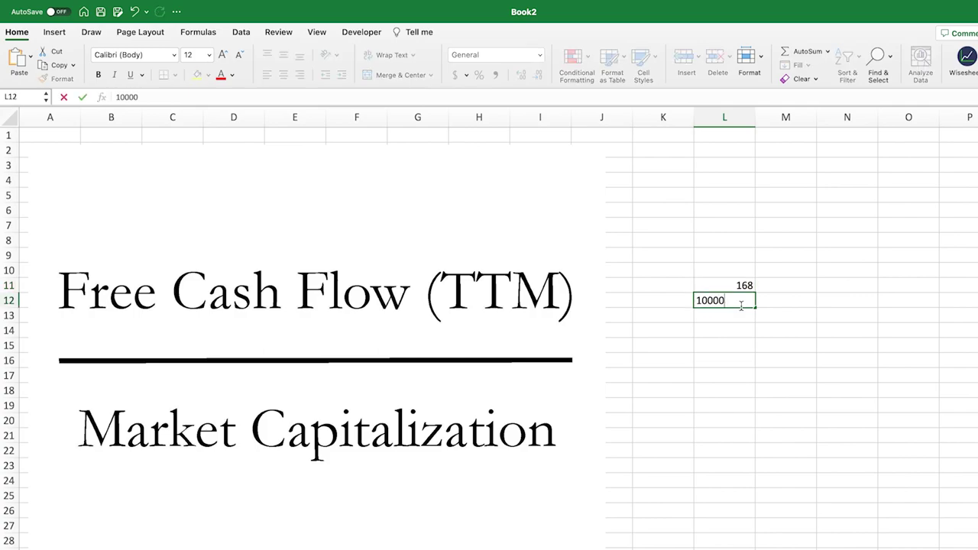
key(Return)
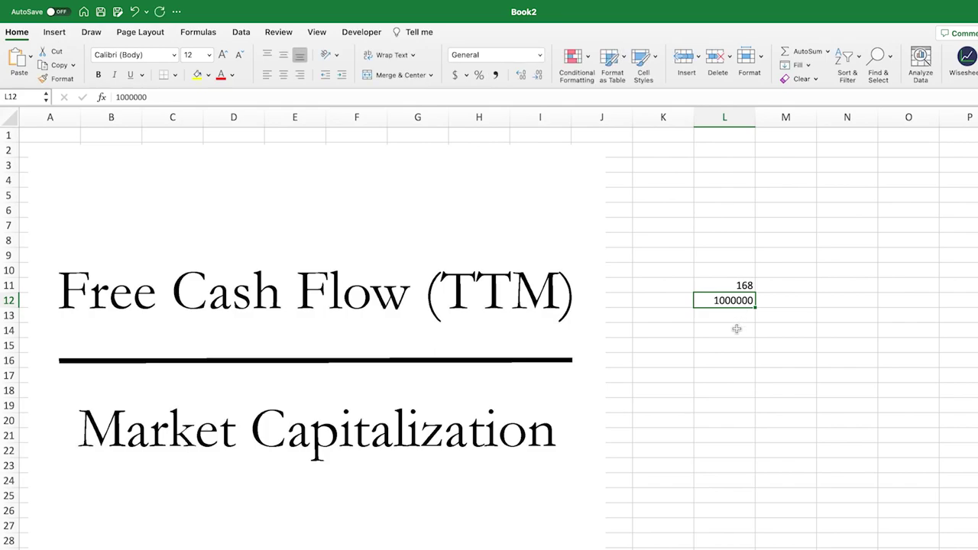
- Calculate the example market capitalization in L14 with the formula =L11*L12
click(736, 329)
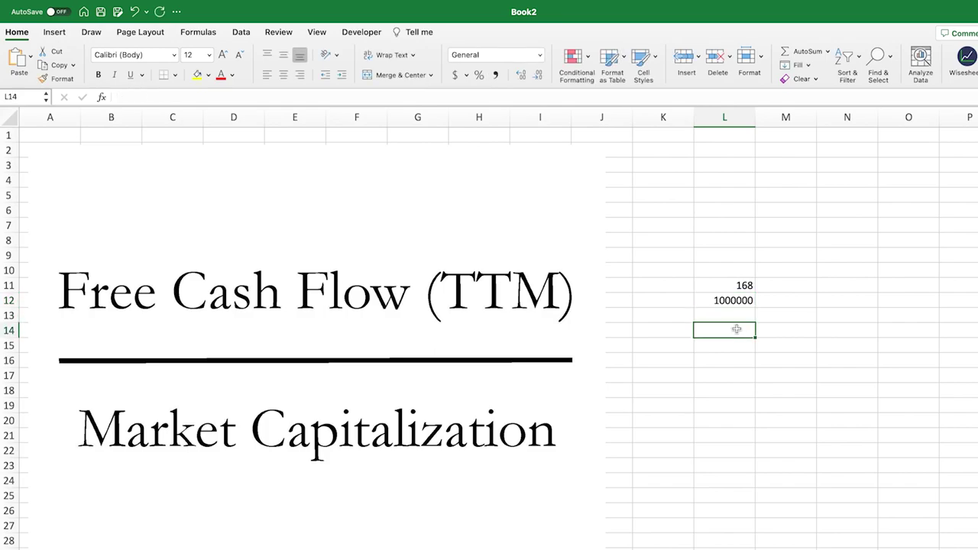
text(=)
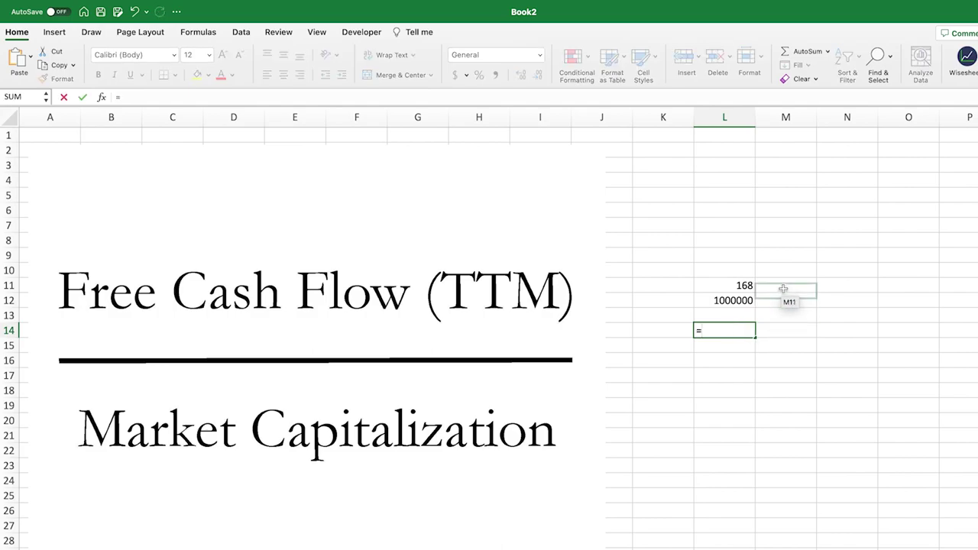
click(750, 285)
text(*)
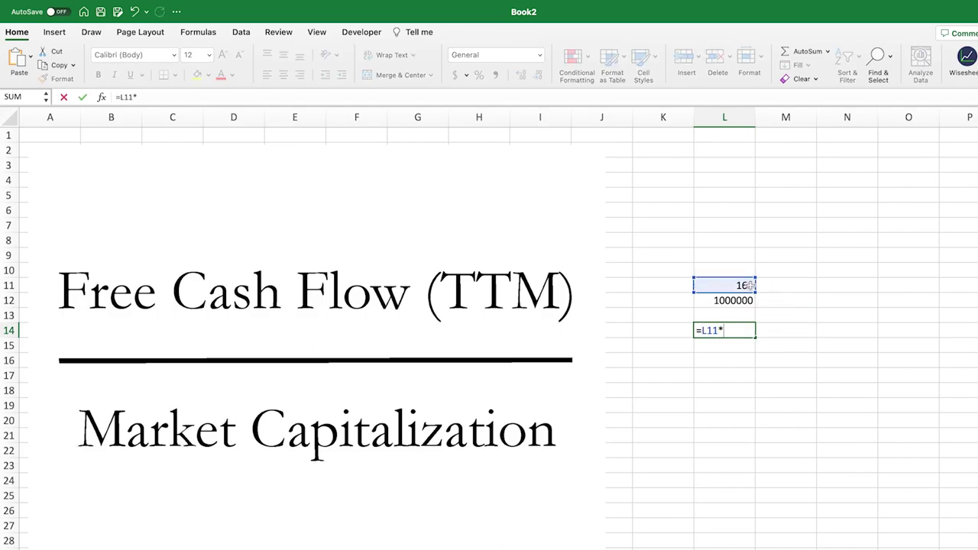
click(736, 303)
key(Return)
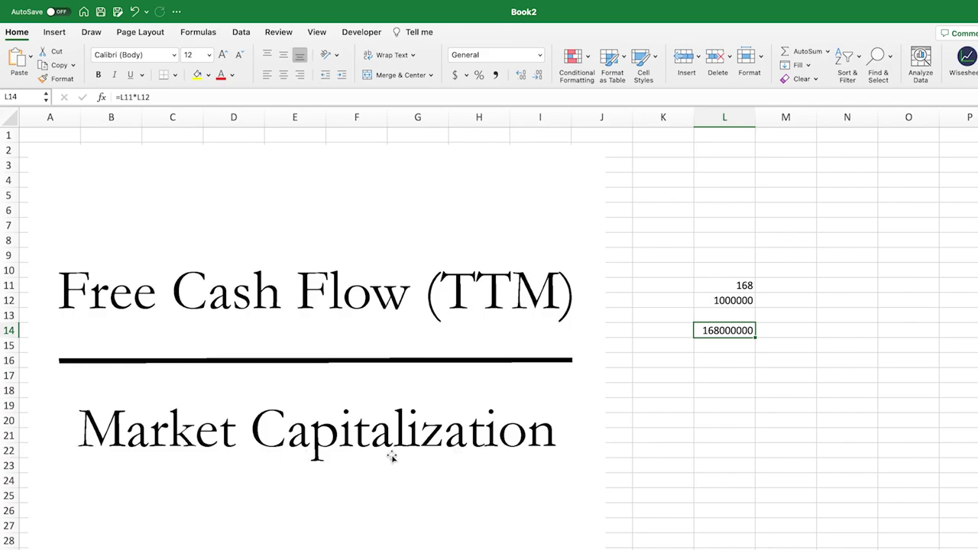
- Review the market capitalization example in L11 to L14
drag(731, 284, 754, 333)
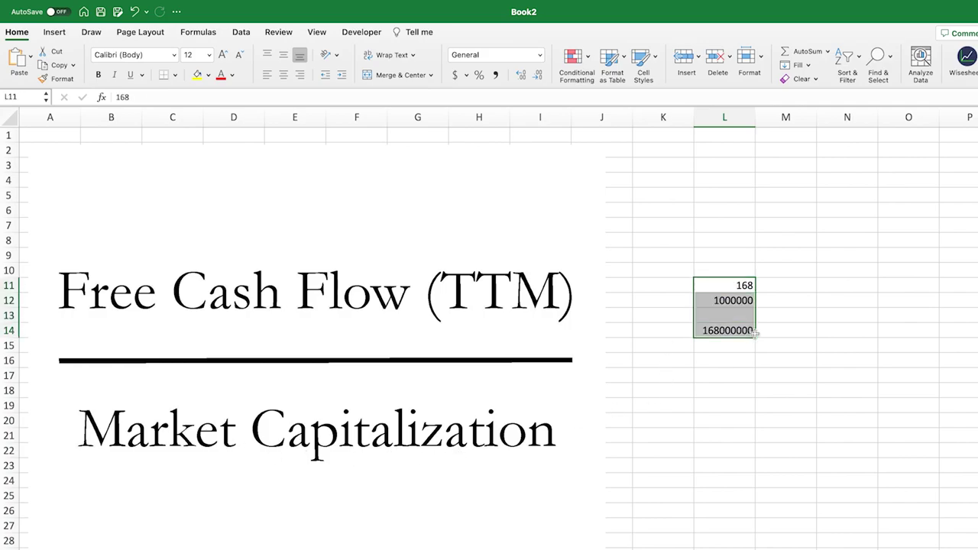
click(786, 377)
click(720, 344)
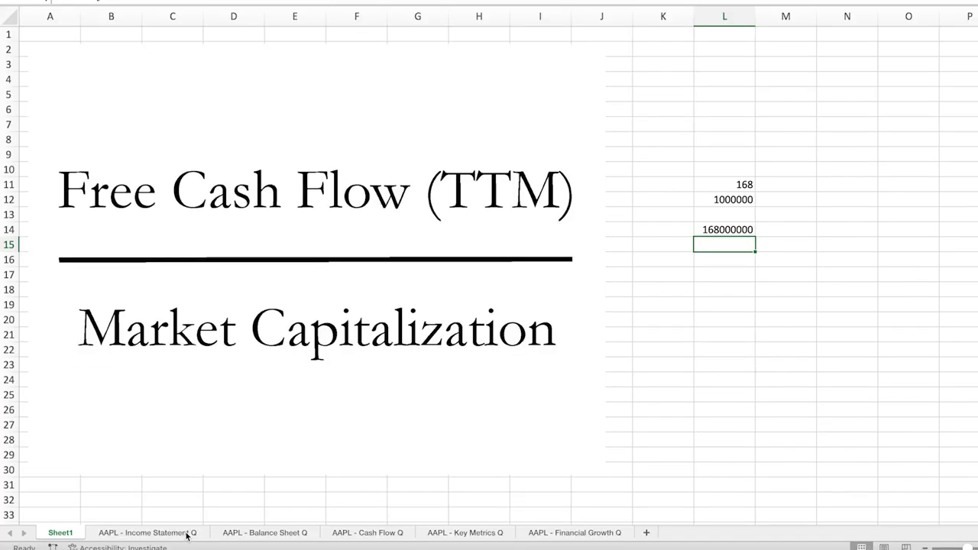
- On the AAPL - Cash Flow Q sheet, label cell A41 below Free Cash Flow "TTM last 4 quarters"
click(187, 537)
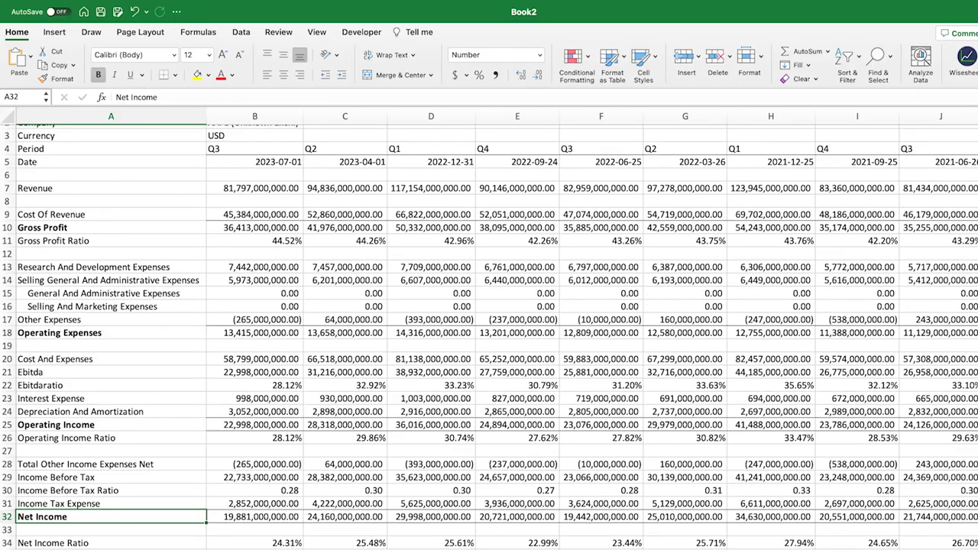
key(ctrl+Page_Down)
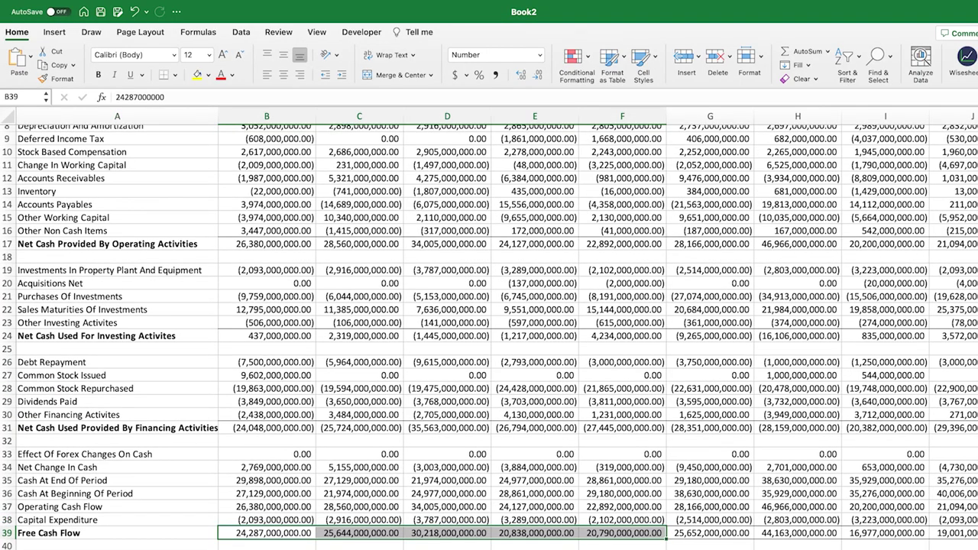
scroll(78, 431, down, 5)
click(78, 432)
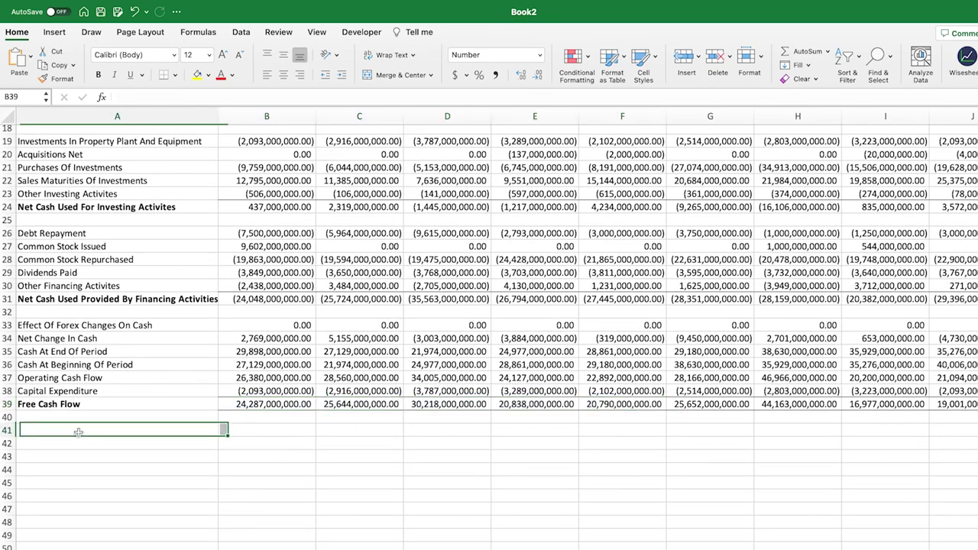
text(TTM)
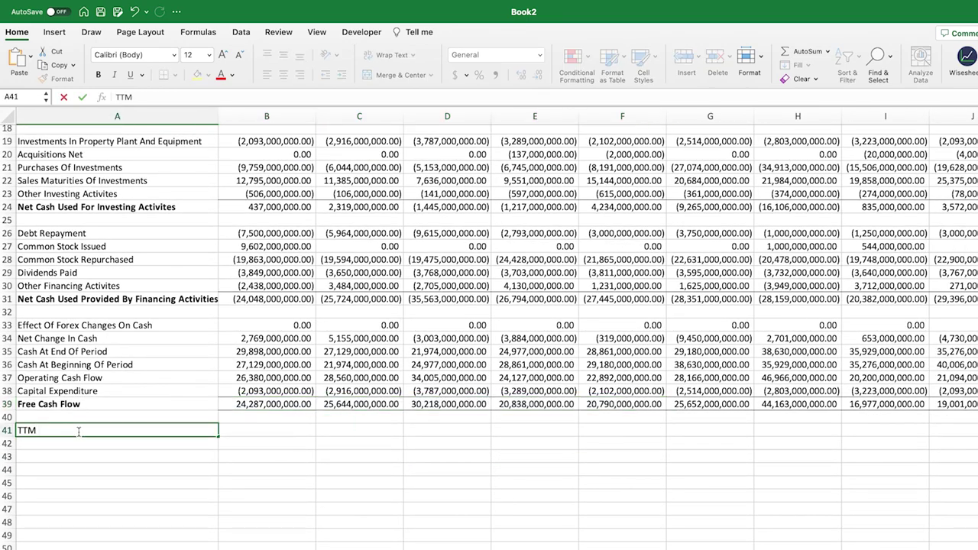
text( last 4 quarters)
key(Return)
- Sum the four latest quarters' Free Cash Flow in B41 with =SUM(B39:E39), apply comma style, and check the summed quarters
click(264, 404)
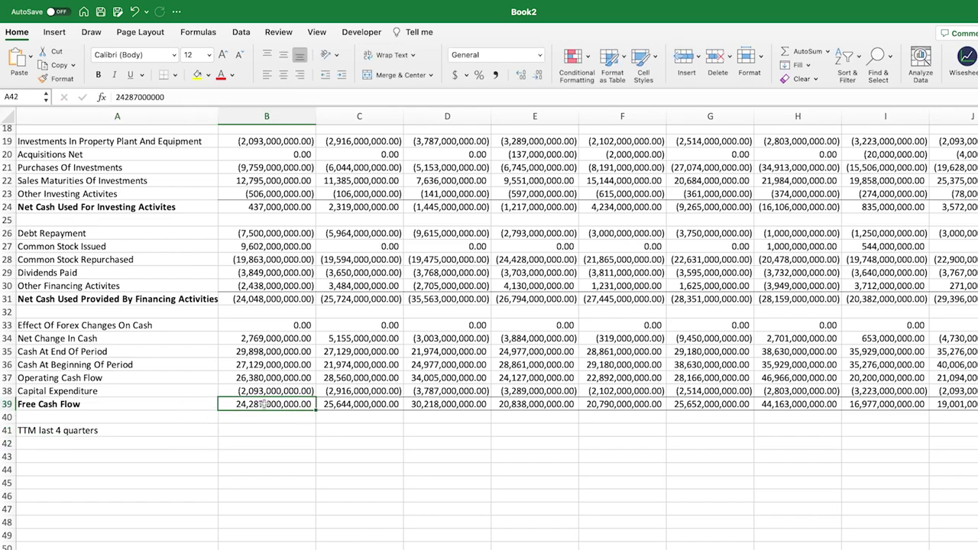
drag(263, 404, 506, 409)
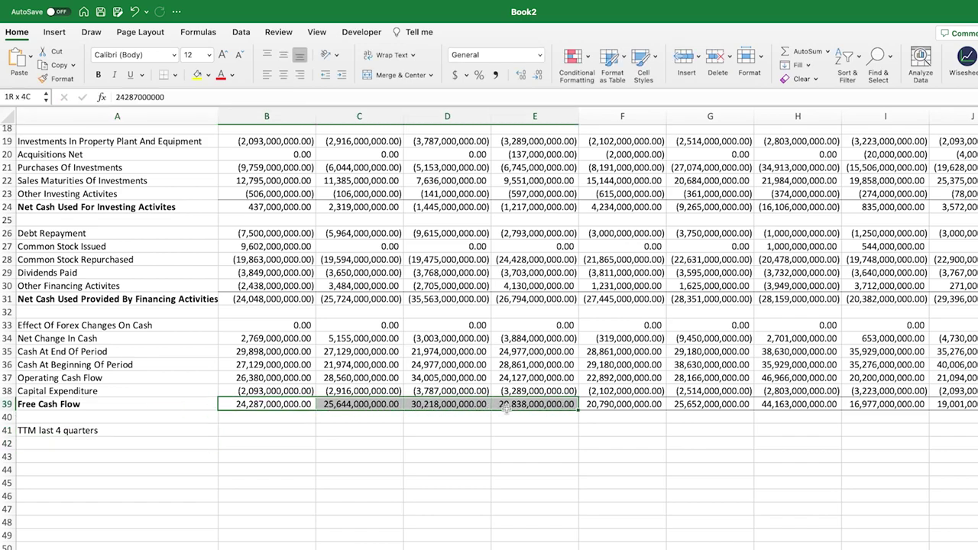
click(285, 431)
text(=SUM()
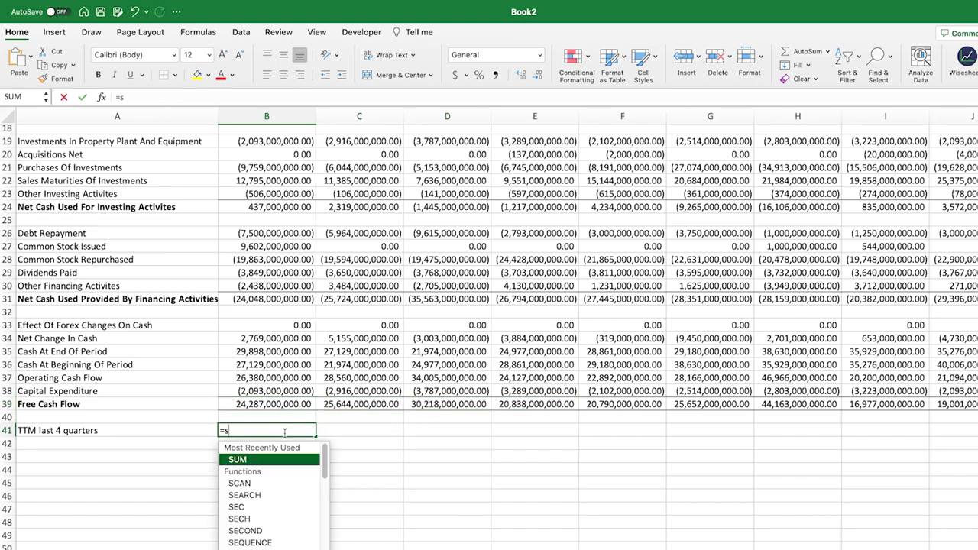
drag(264, 404, 512, 407)
text())
key(Return)
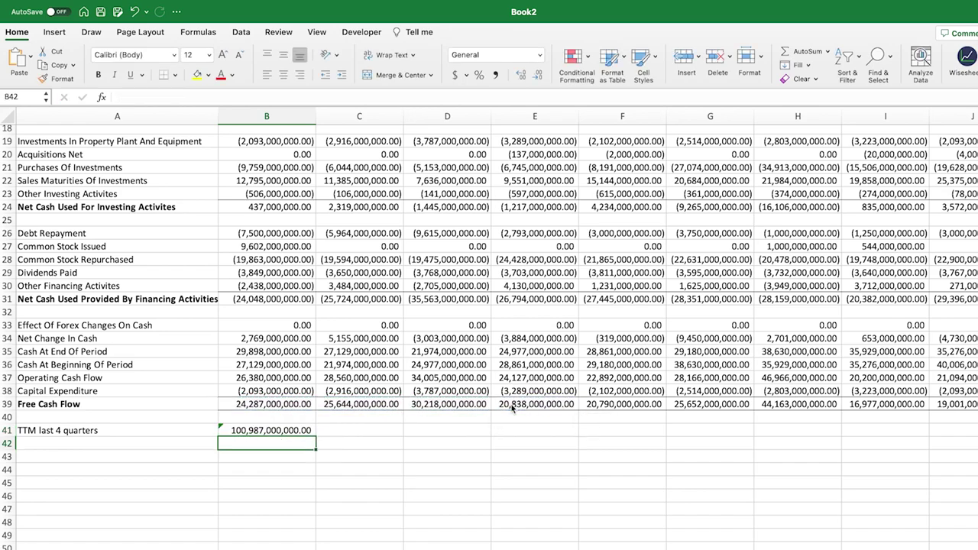
click(495, 74)
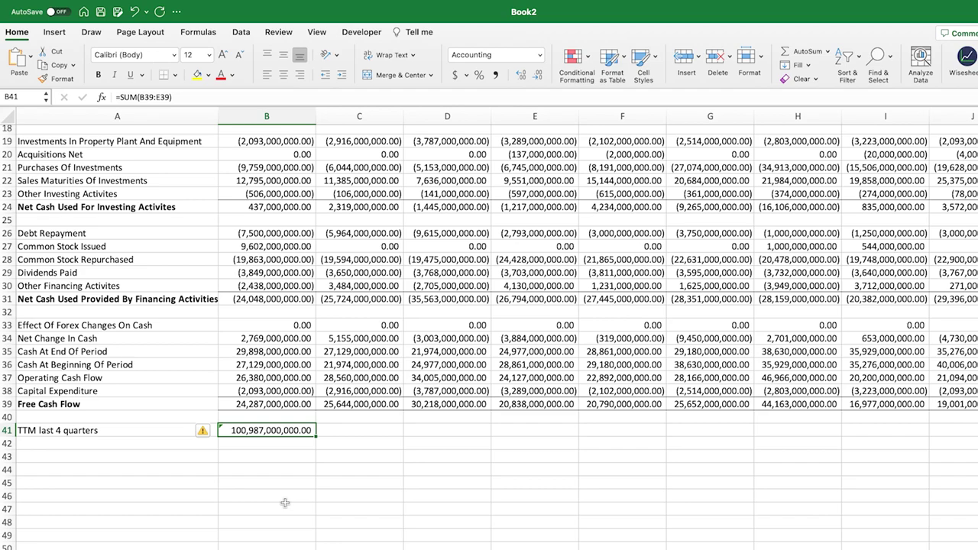
drag(299, 402, 535, 402)
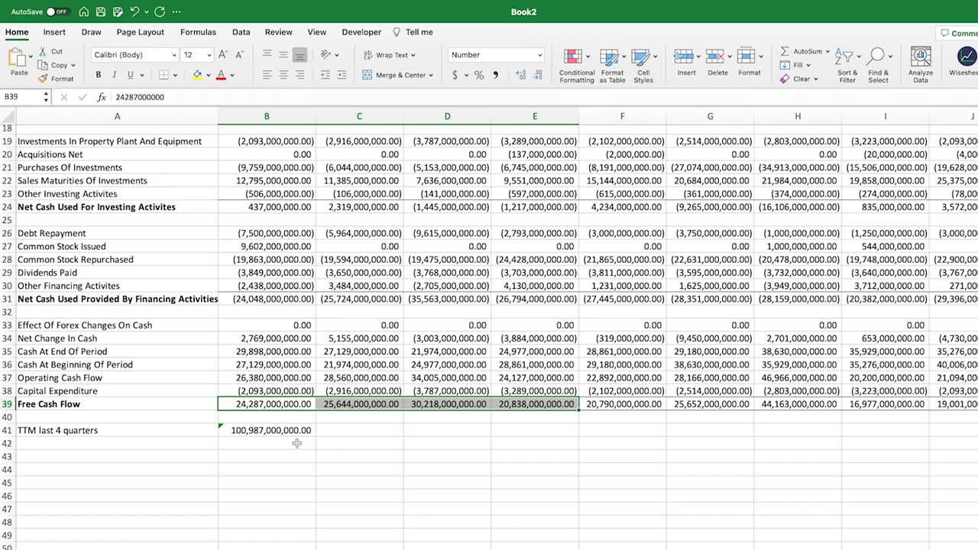
click(275, 432)
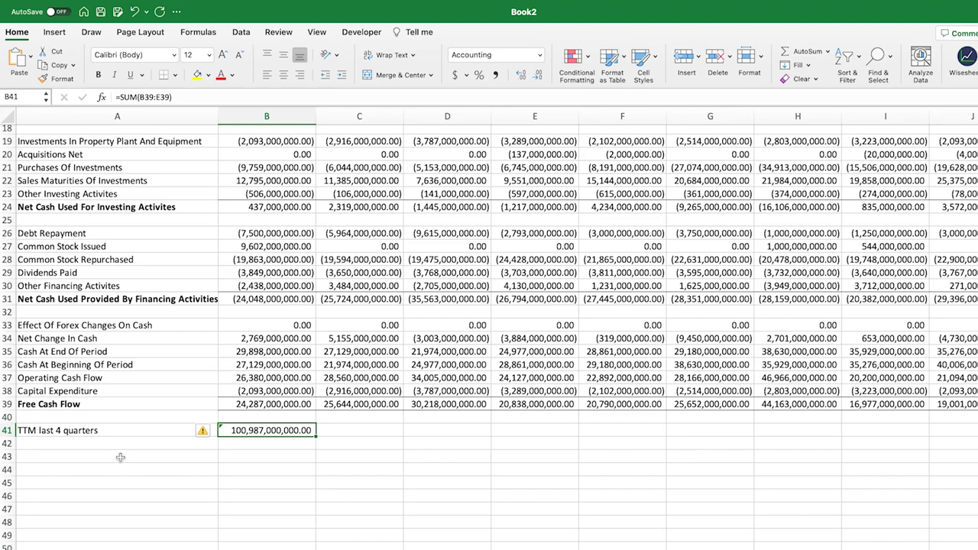
- Label cell A42, below the TTM row, "Market cap"
scroll(115, 466, up, 3)
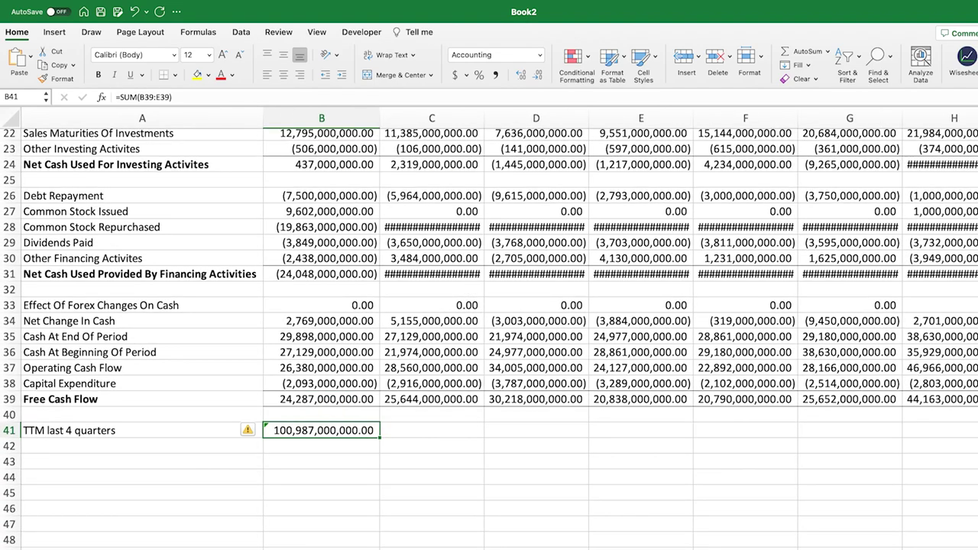
click(106, 447)
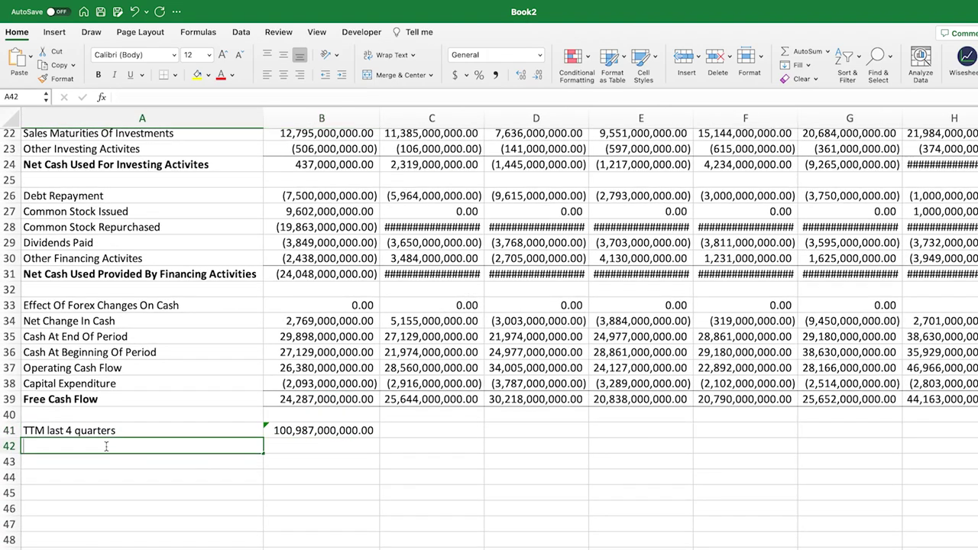
text(Market cap)
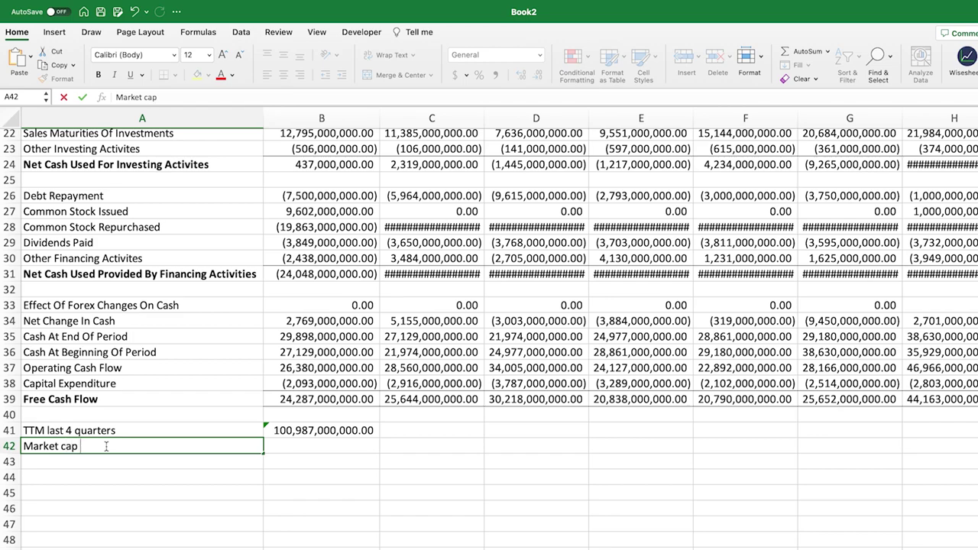
key(Tab)
- Retrieve Apple's market cap in B42 with the formula =WISEPRICE("aapl", A42)
text(=wis)
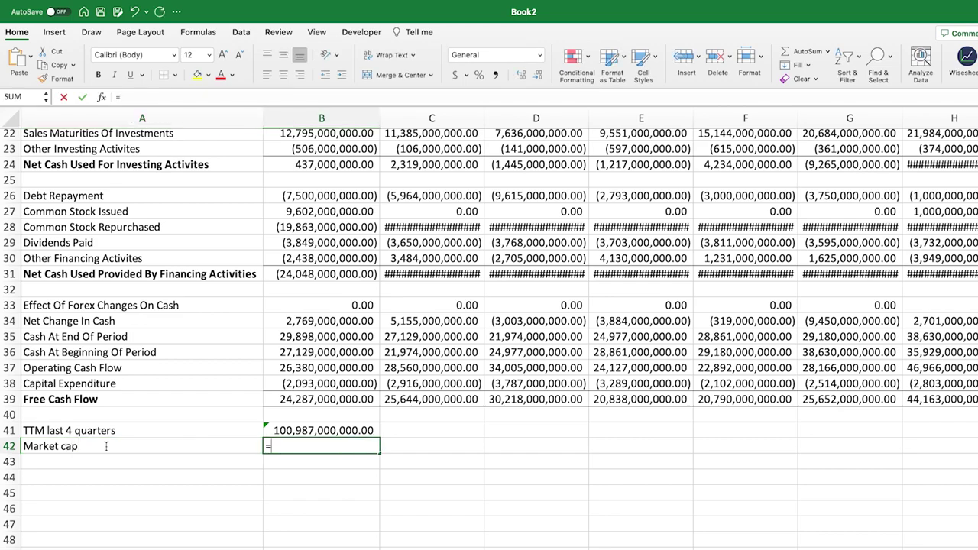
key(Down)
key(Down)
key(Tab)
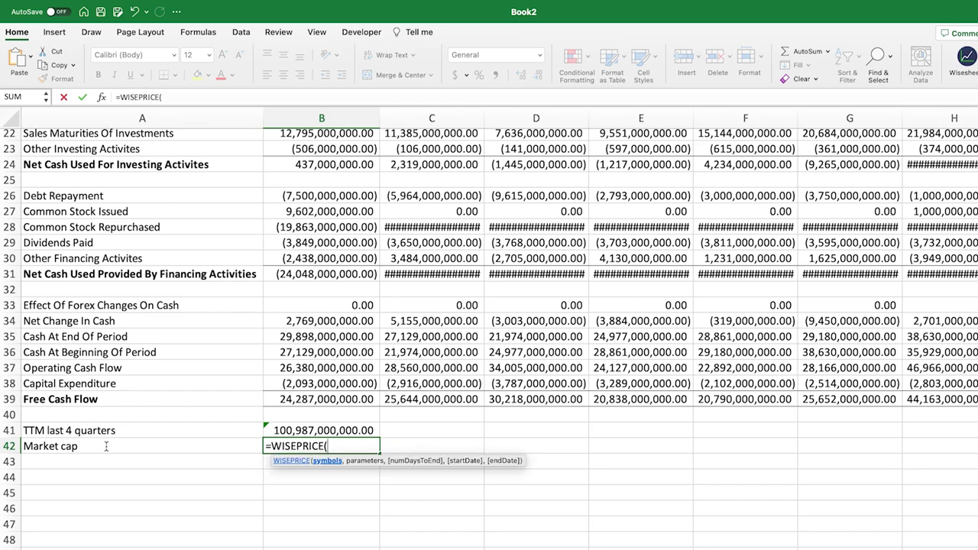
text("aapl",)
click(85, 449)
text())
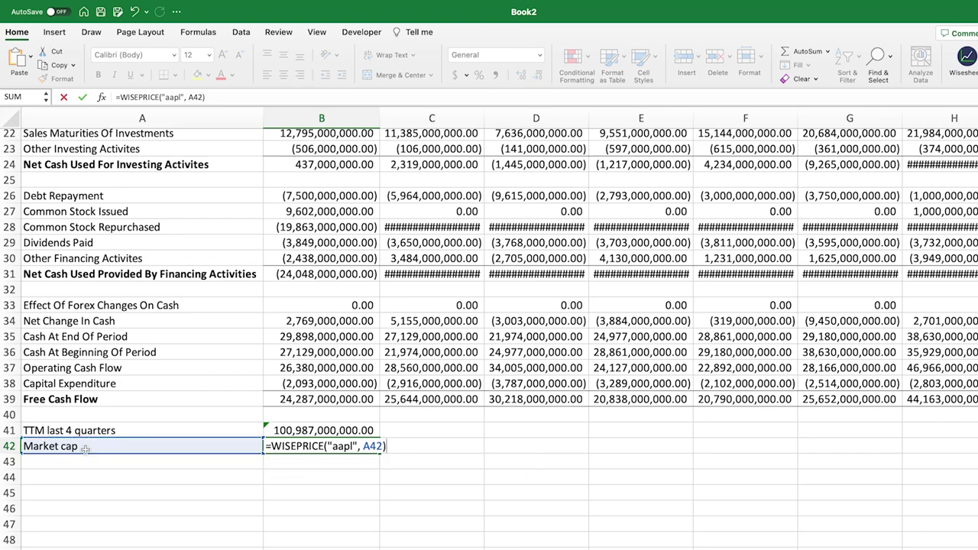
key(Return)
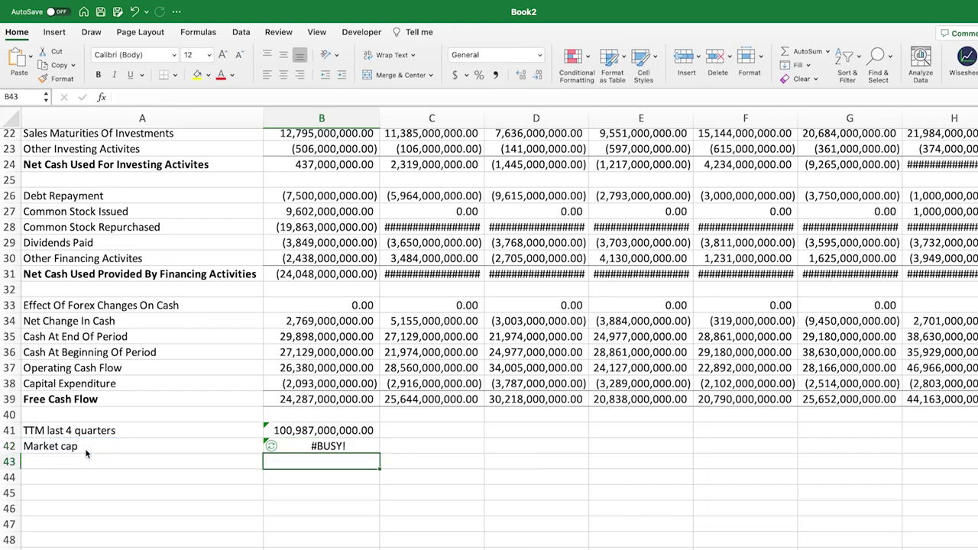
- Label cell A44 "Free cash flow yield", leaving row 43 empty
click(71, 477)
text(Fr)
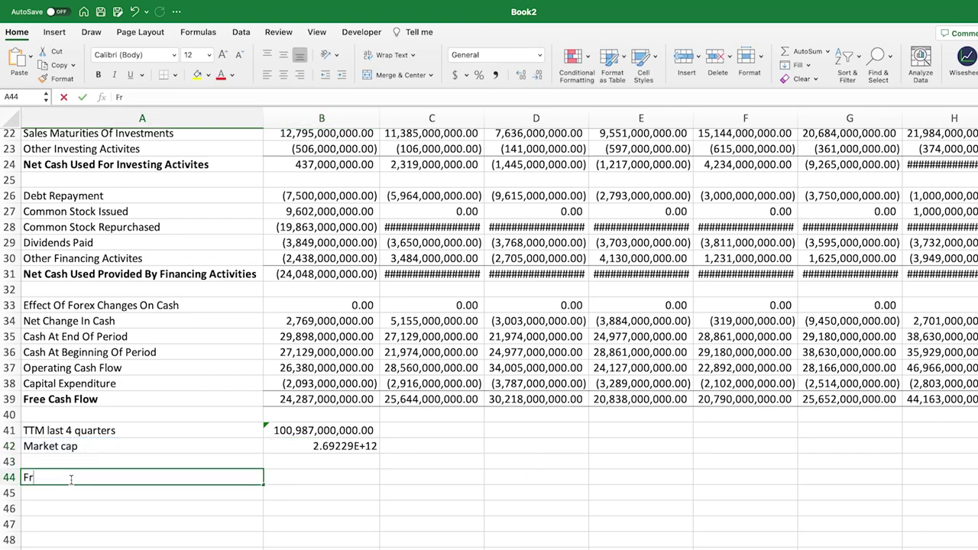
text(ee cash flow yield)
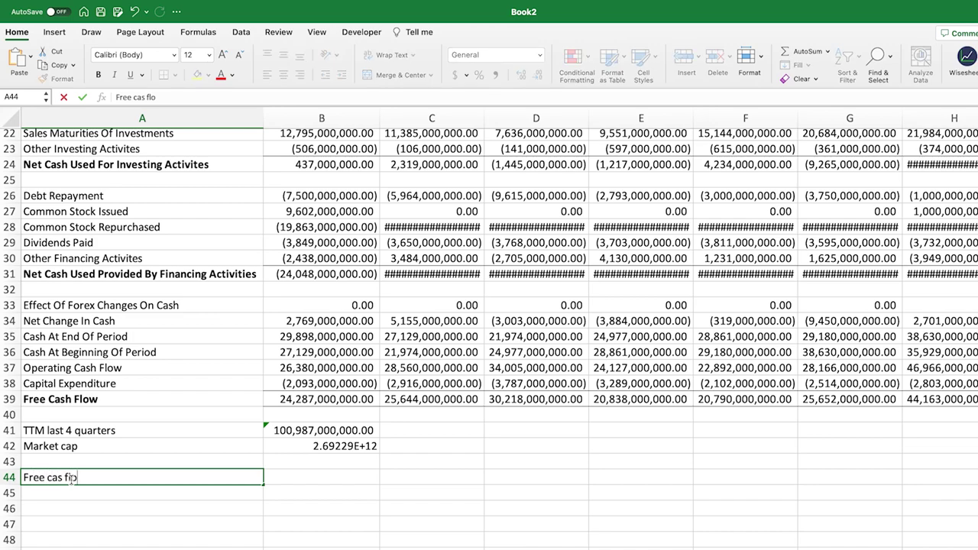
key(Return)
- Apply the comma number style to Apple's market cap in B42
click(331, 473)
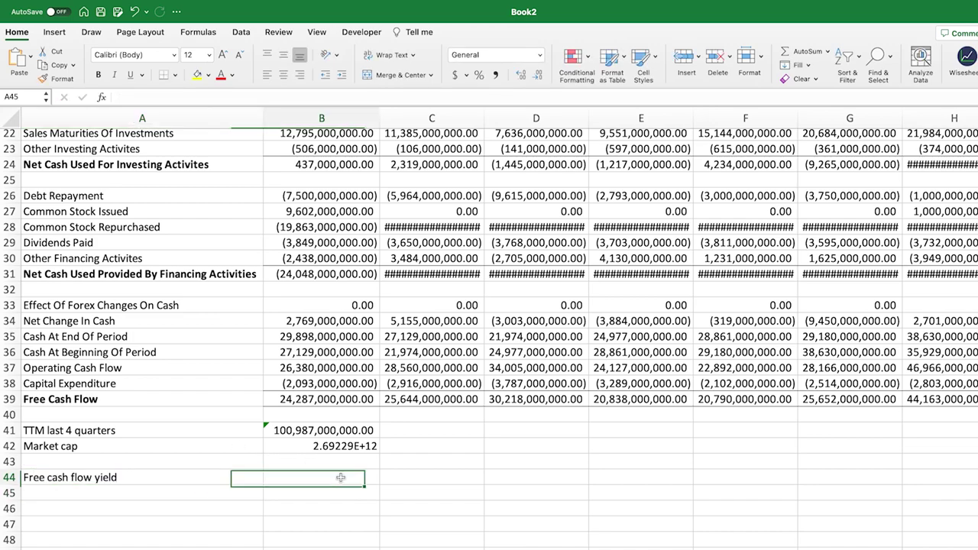
click(333, 462)
click(342, 450)
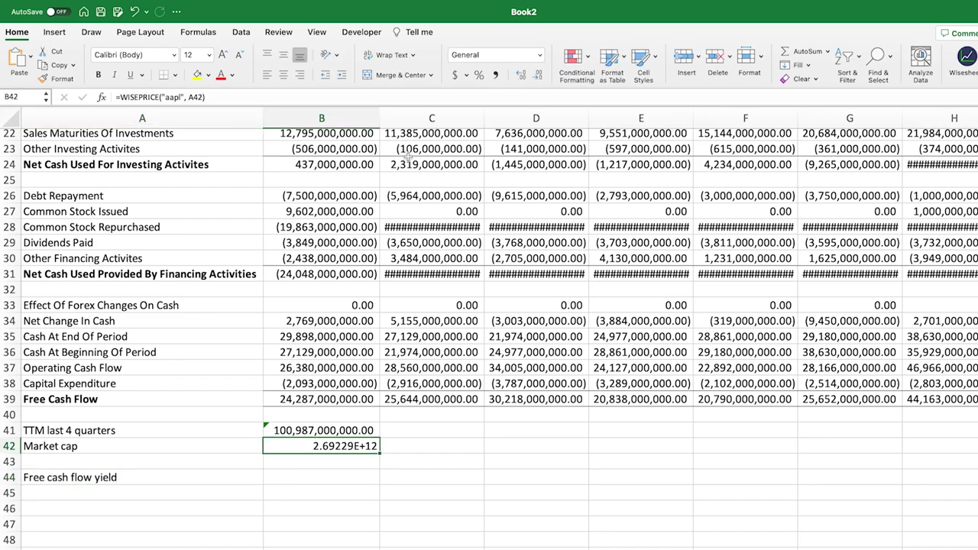
click(494, 74)
- Calculate the free cash flow yield in B44 with the formula =B41/B42
click(337, 473)
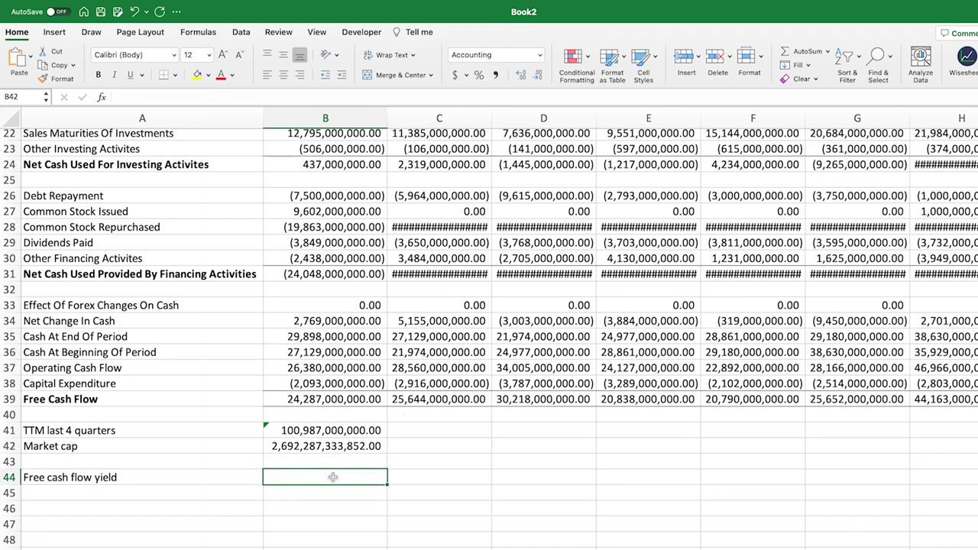
text(=)
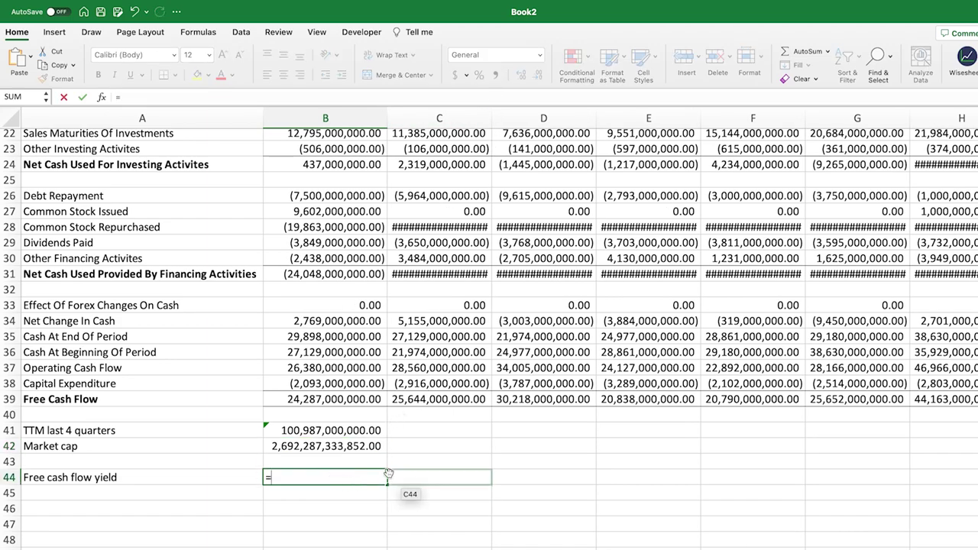
click(336, 430)
text(/)
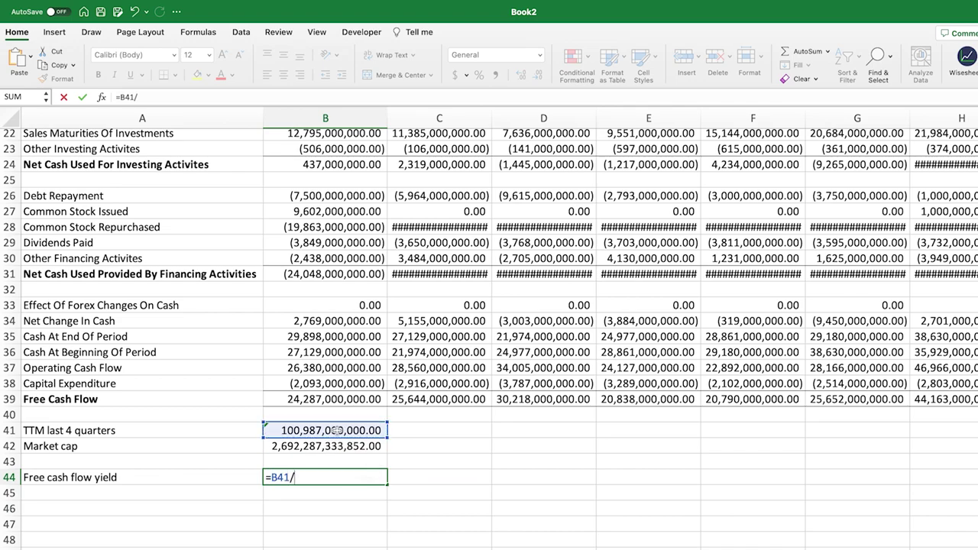
click(343, 449)
key(Return)
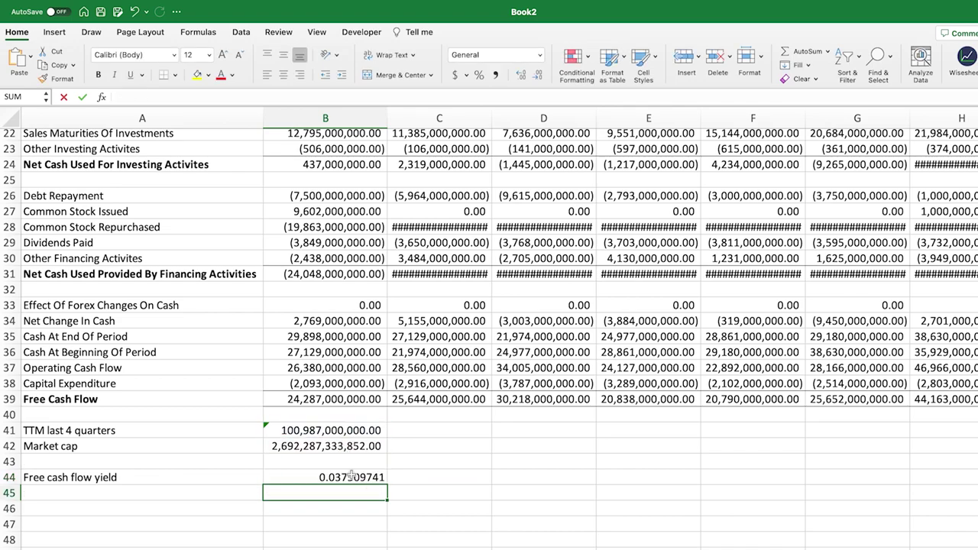
- Format the free cash flow yield in B44 as a percentage with two decimal places
click(349, 475)
click(481, 80)
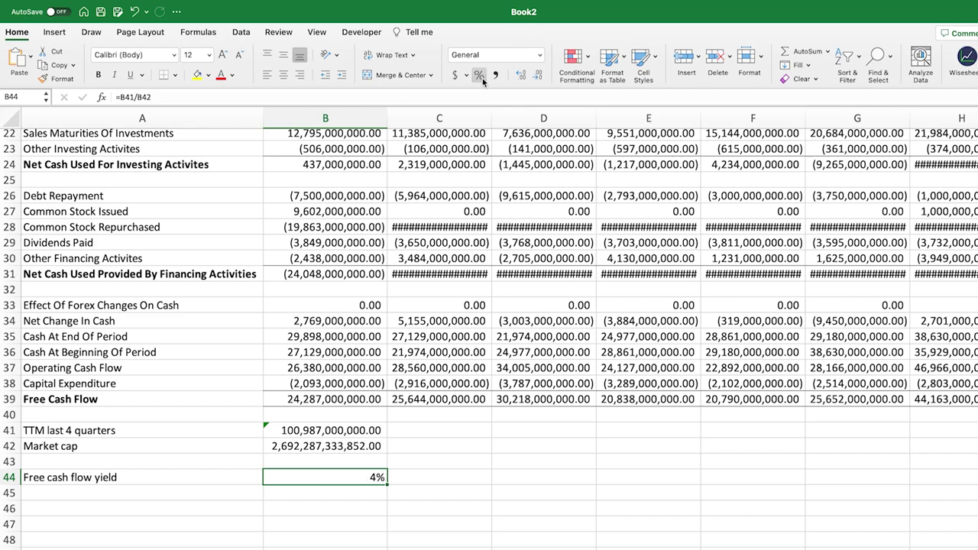
click(523, 76)
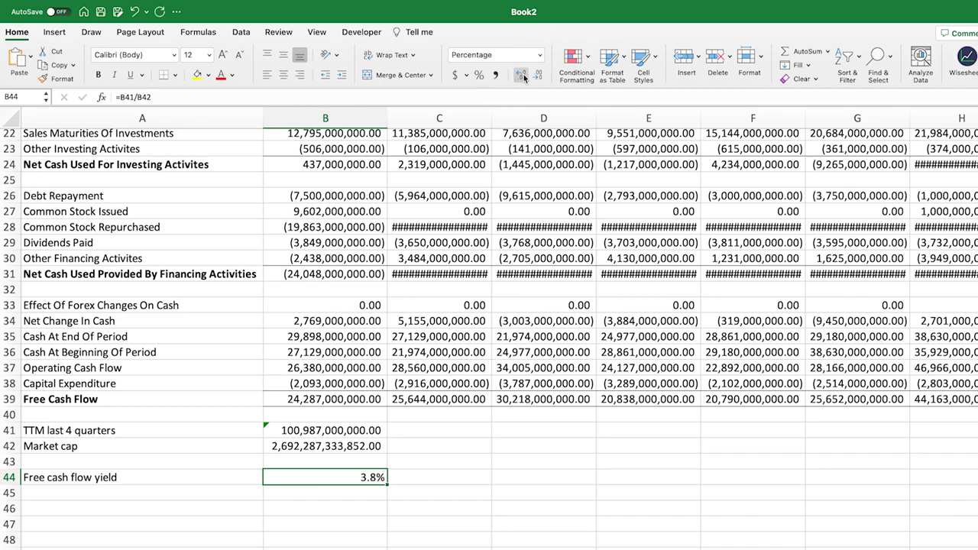
click(522, 75)
- Enter $1 in B46 as an example investment amount, two rows below the yield
scroll(394, 463, down, 3)
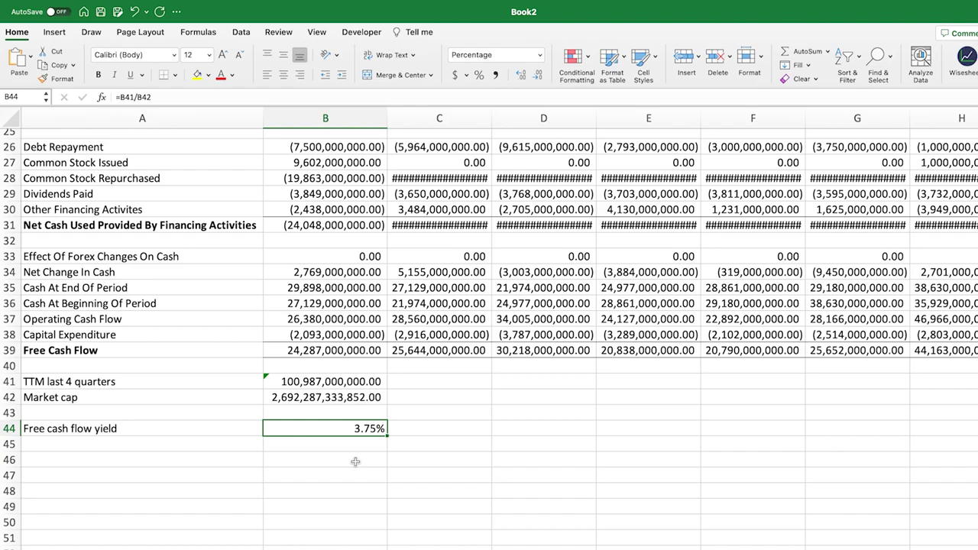
click(165, 460)
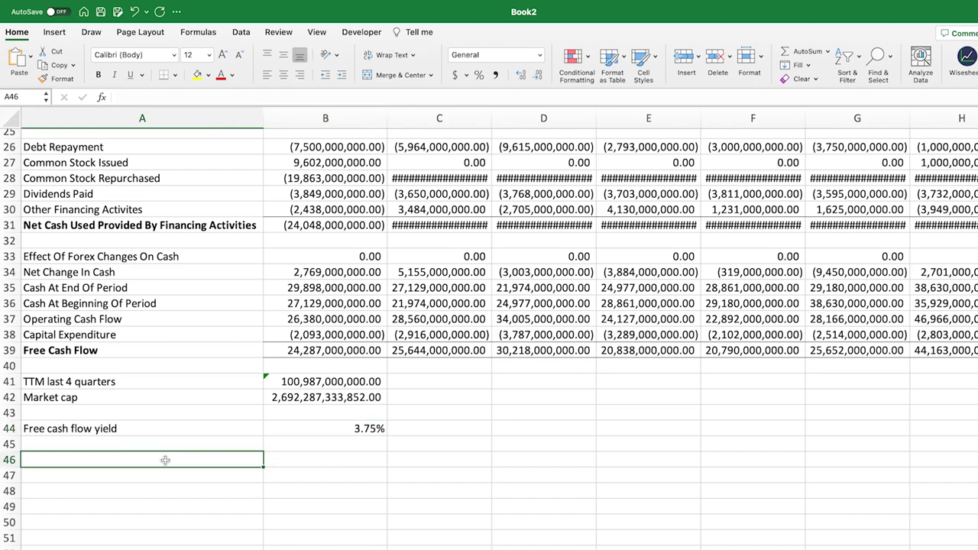
key(Right)
text($1)
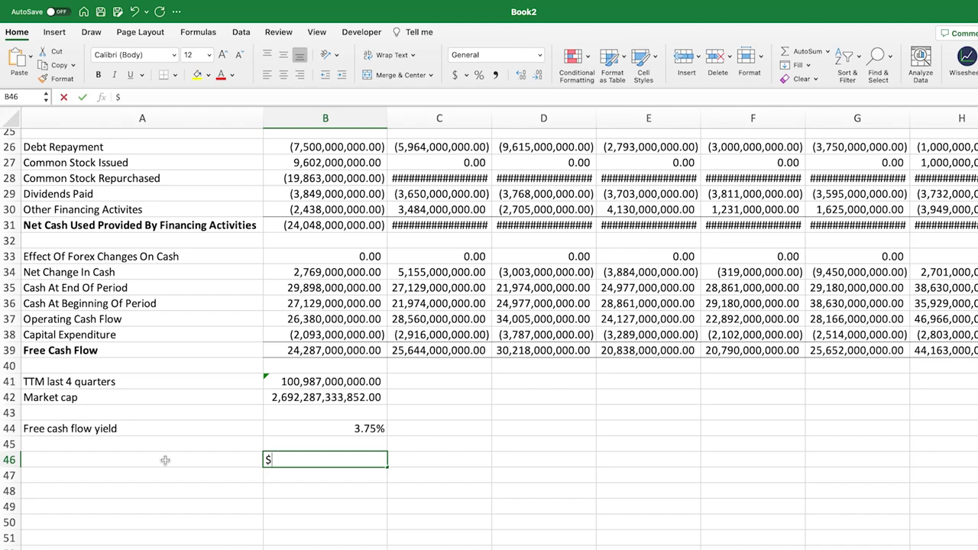
key(BackSpace)
text(1)
key(Return)
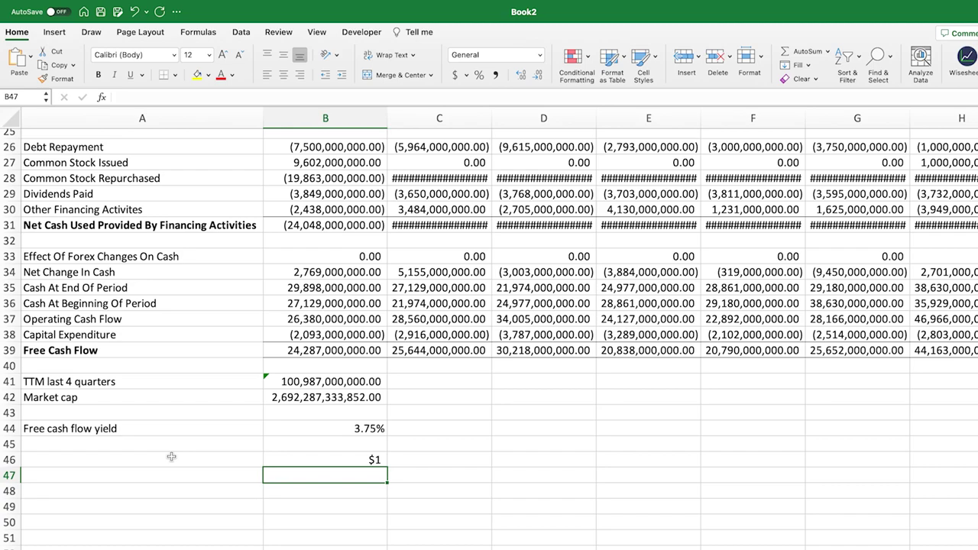
- Multiply the $1 investment by the free cash flow yield in B47 with =B46*B44
text(=)
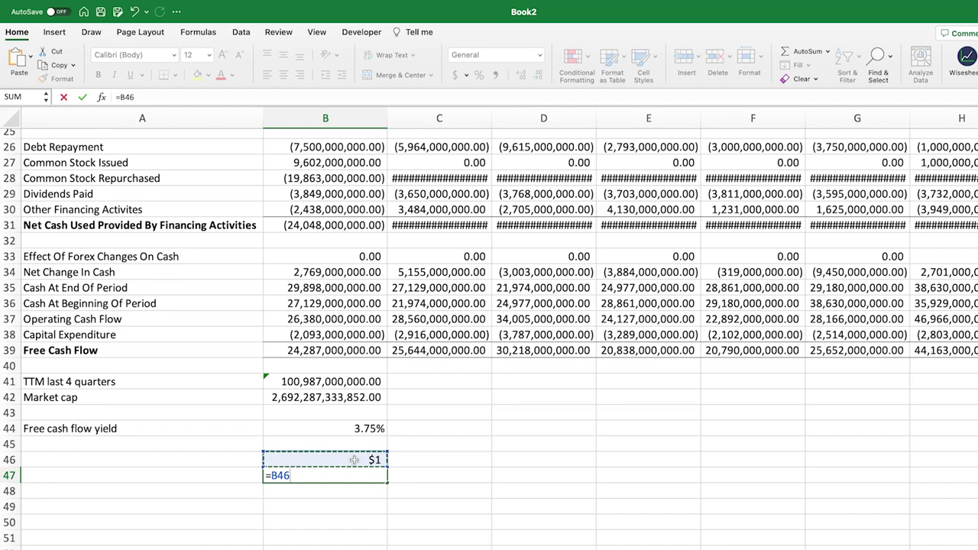
text(*)
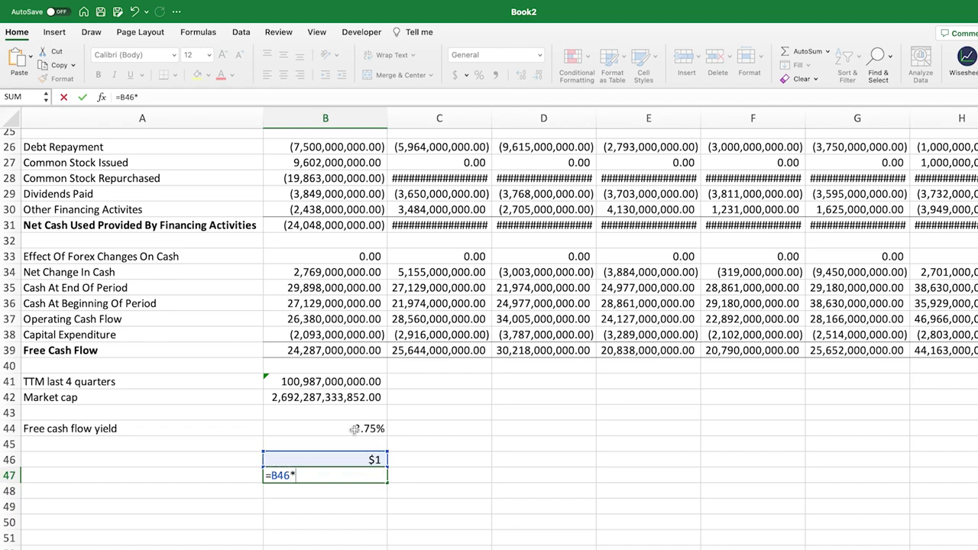
click(354, 429)
key(Return)
- Show the currency result in B47 with four decimal places
click(365, 475)
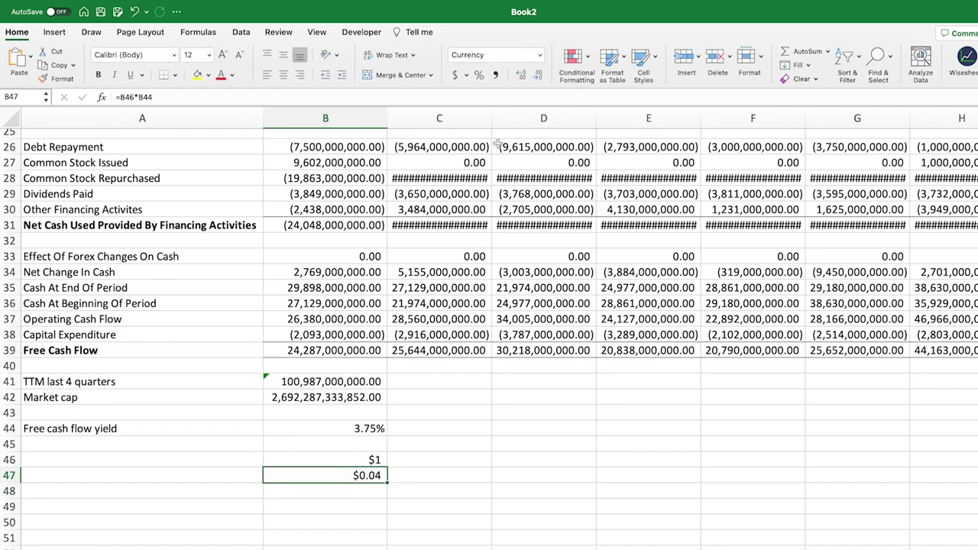
click(523, 75)
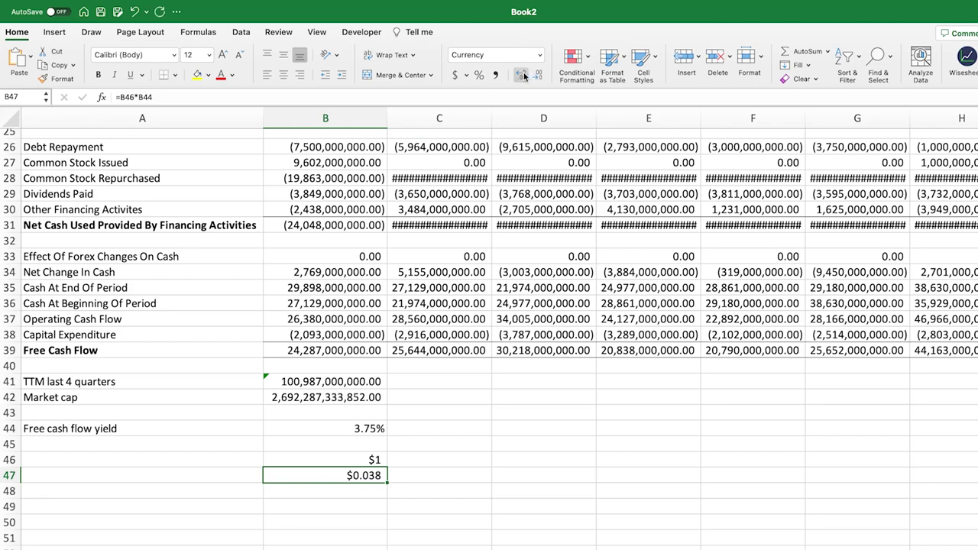
click(523, 75)
click(463, 491)
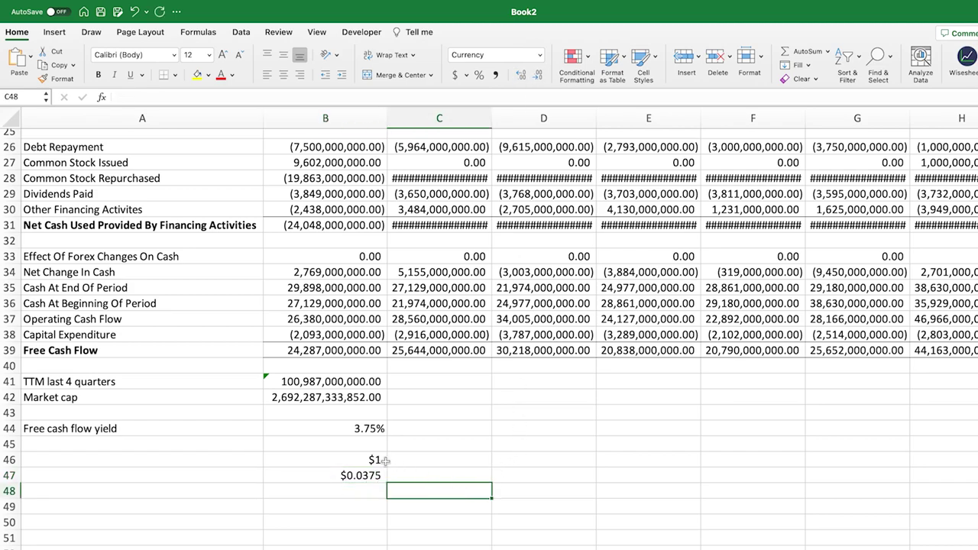
click(372, 461)
click(365, 477)
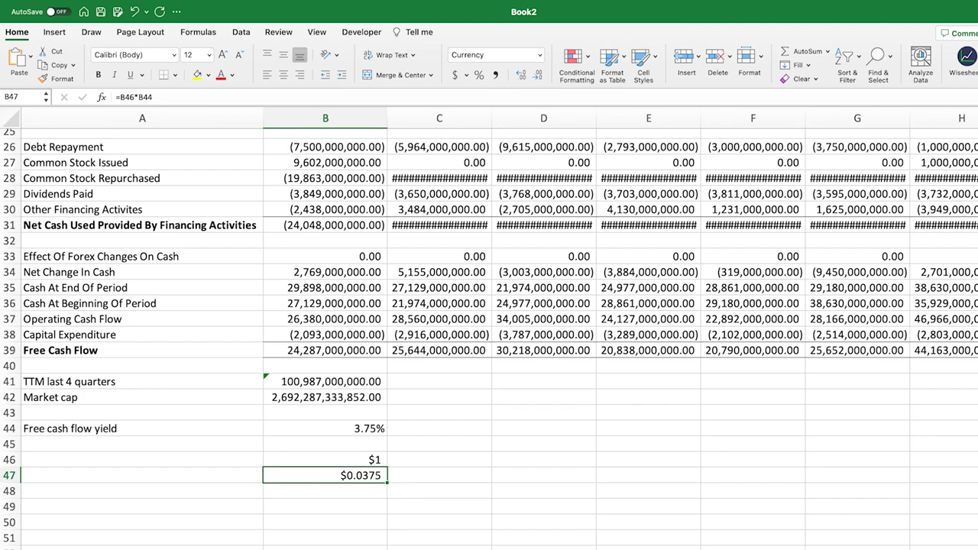
scroll(360, 523, down, 3)
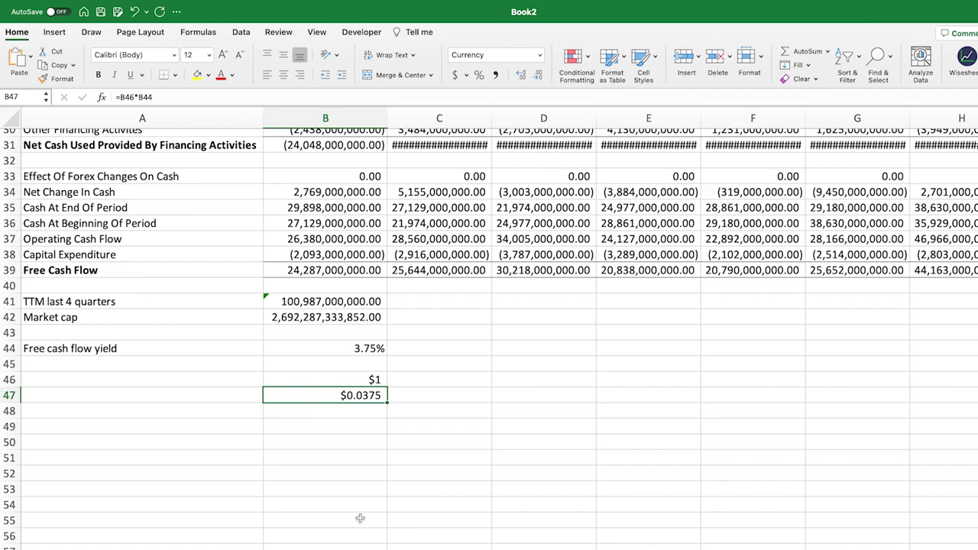
click(136, 410)
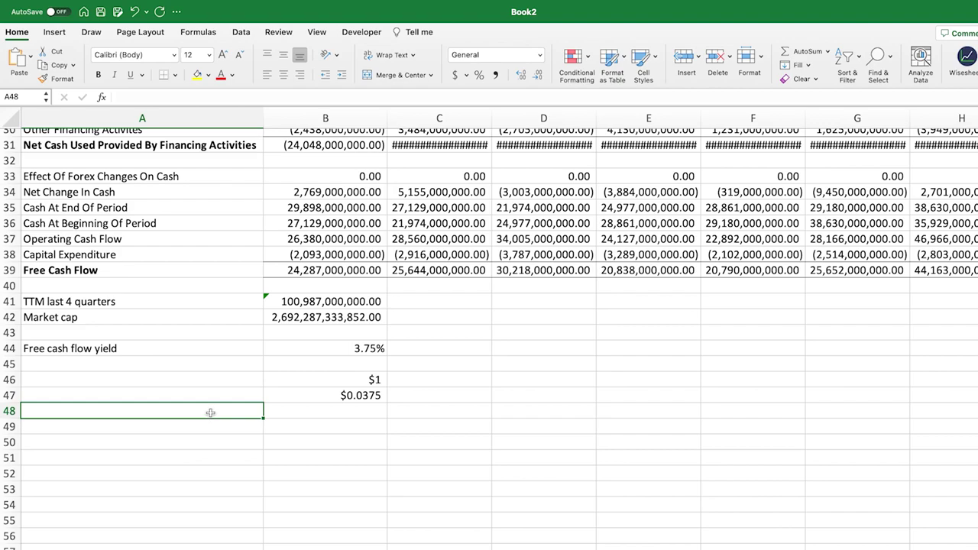
click(332, 349)
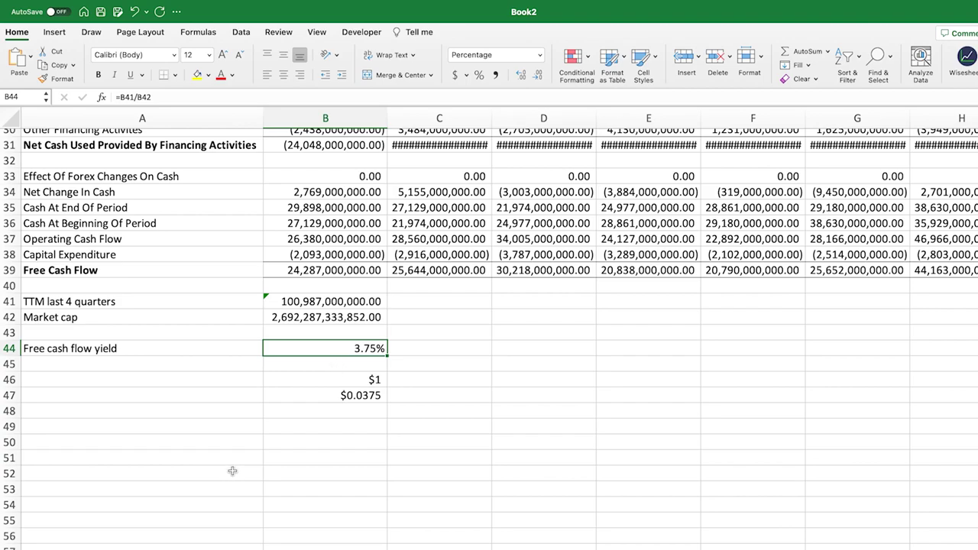
click(206, 425)
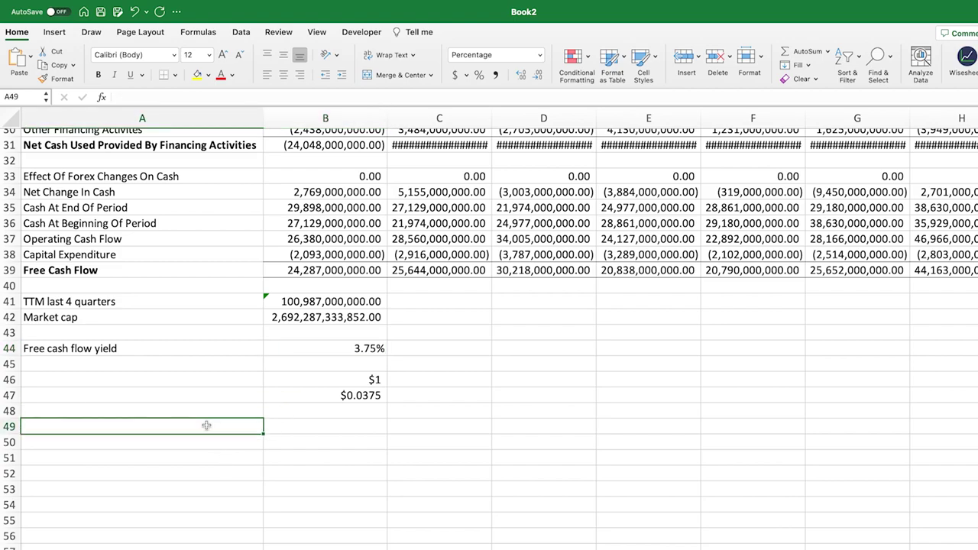
text(risk)
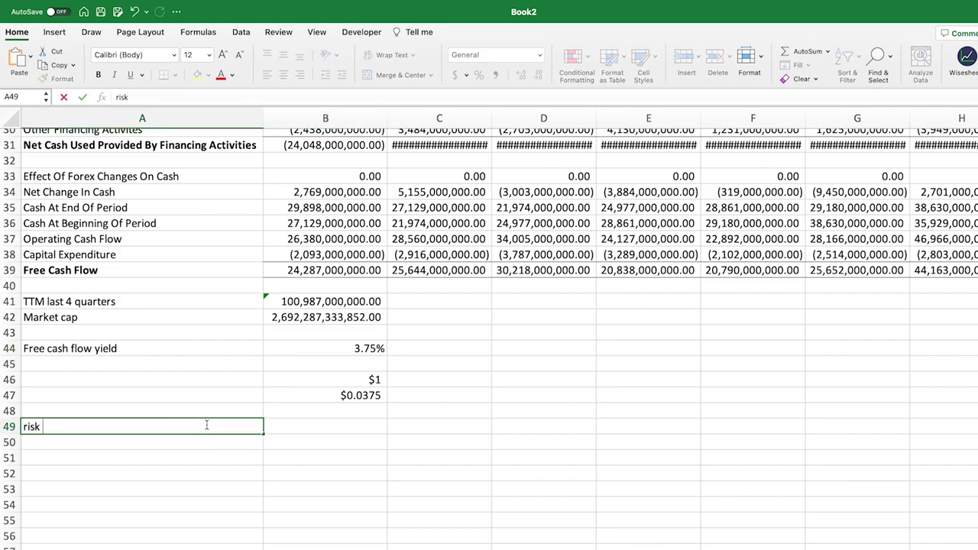
key(BackSpace)
key(BackSpace)
key(BackSpace)
key(BackSpace)
click(348, 344)
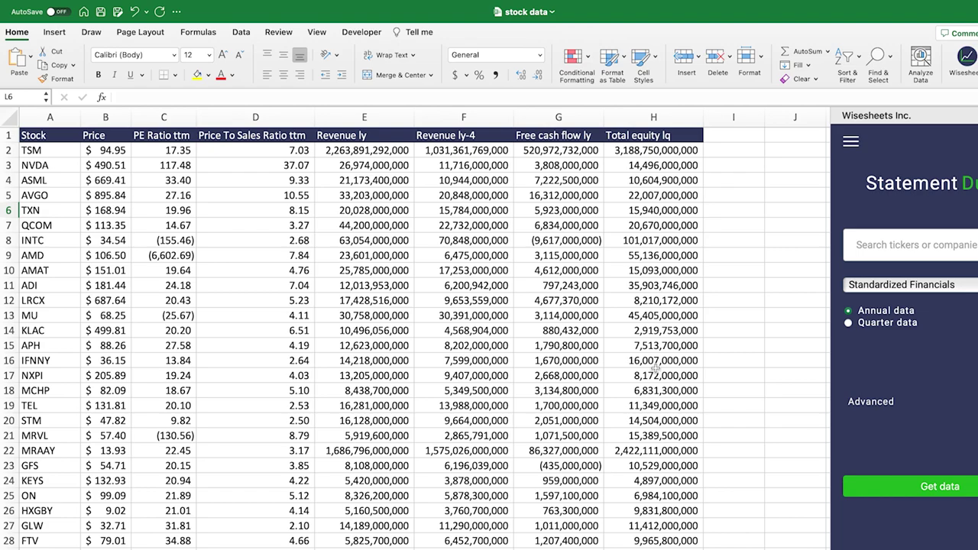
- In the stock data workbook, clear all metric values under the headers in columns B to H, keeping the tickers
drag(113, 150, 686, 539)
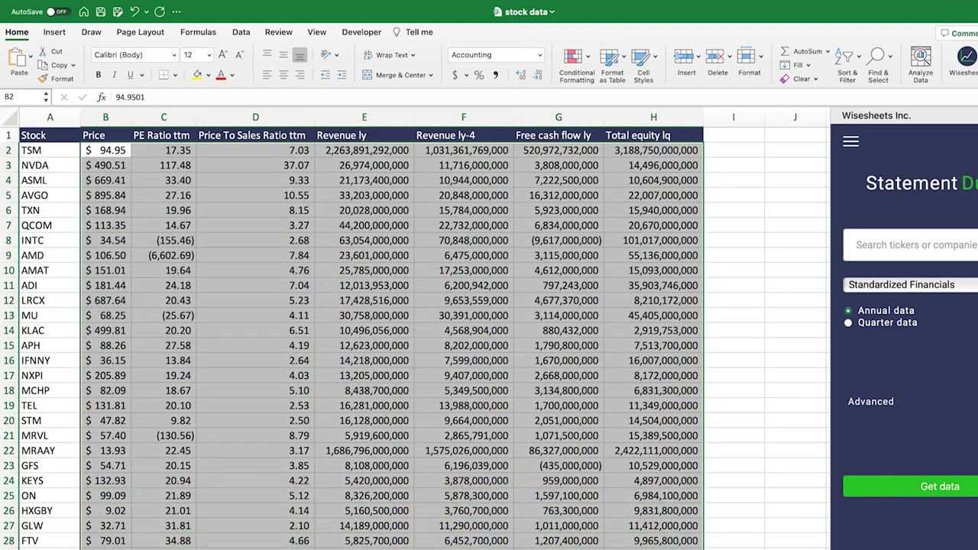
key(Delete)
click(455, 359)
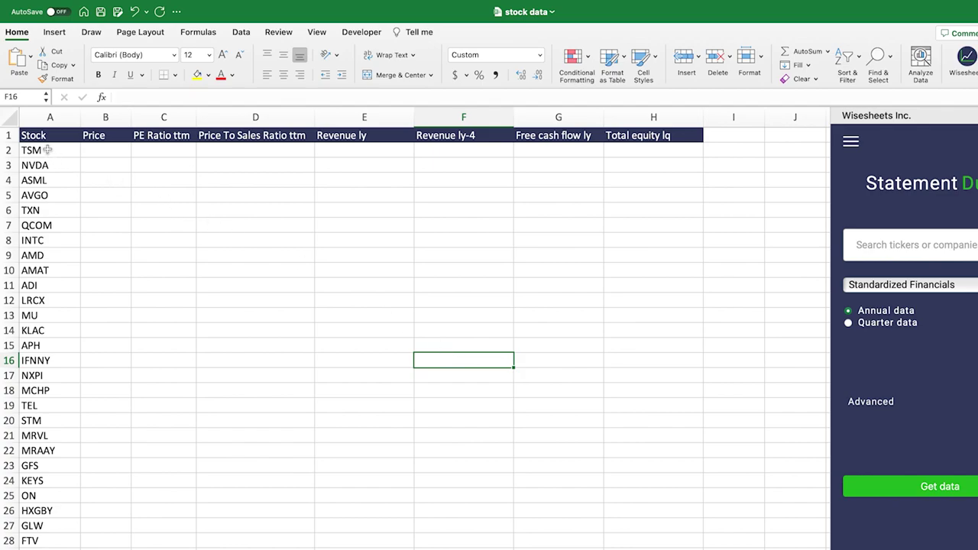
drag(48, 150, 68, 548)
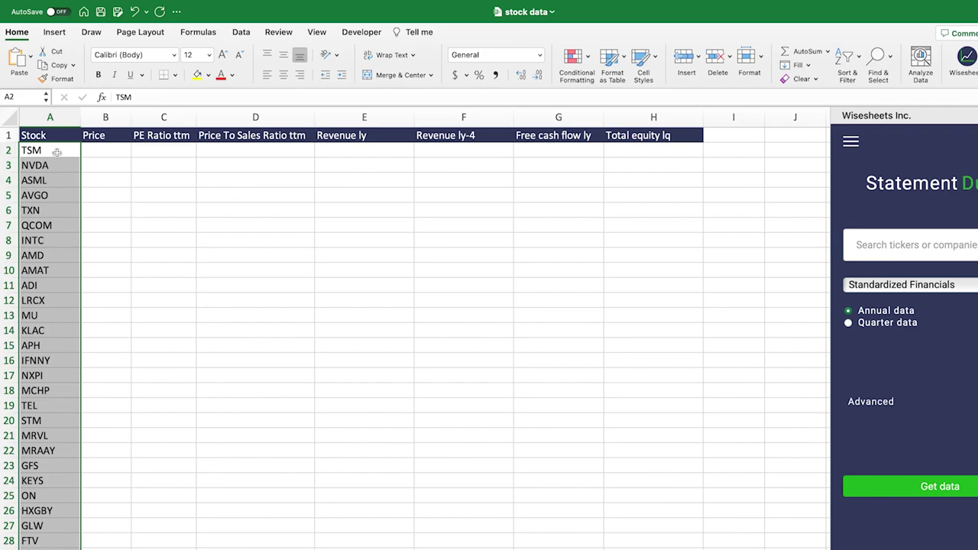
drag(56, 153, 61, 549)
- Rename the header in G1 to "Free cash flow yield ttm" and fit column G's width to the text
click(554, 151)
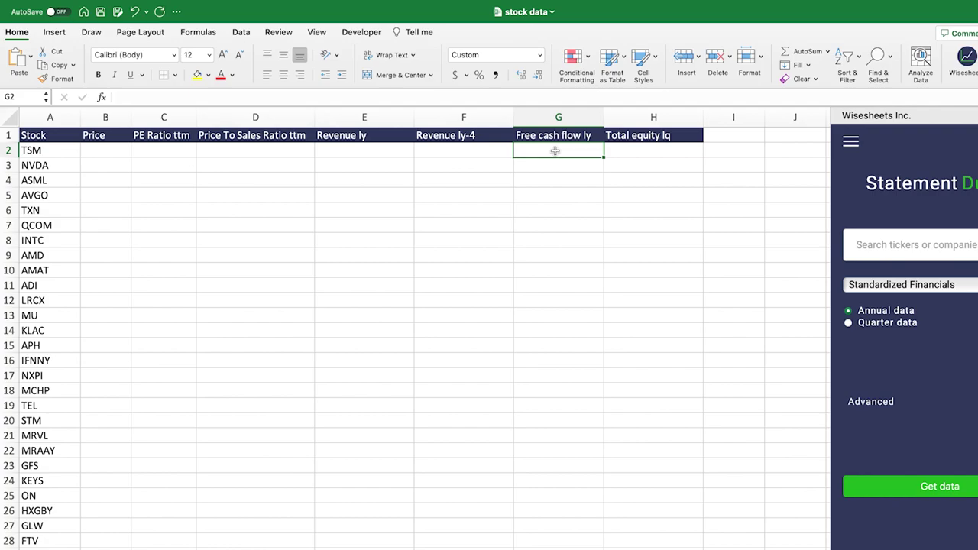
click(563, 135)
click(187, 98)
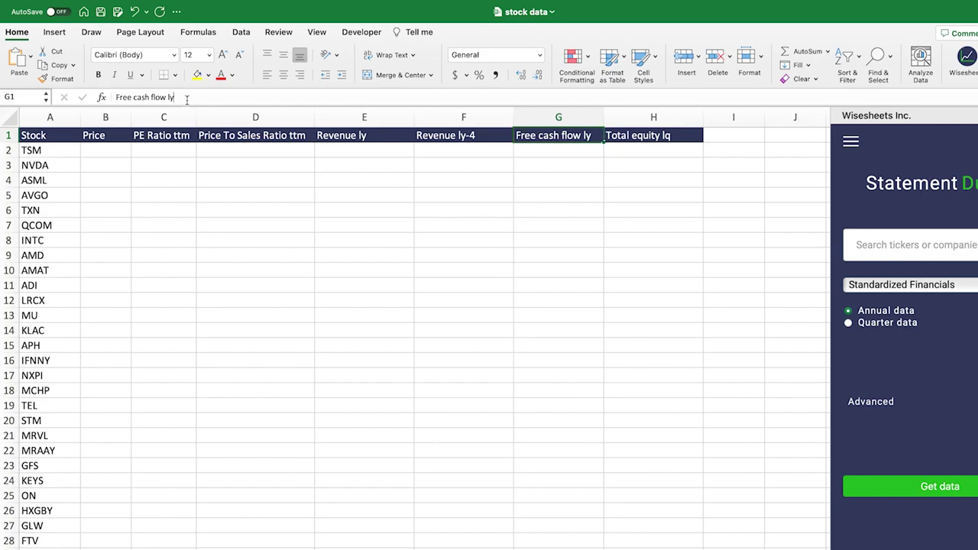
key(BackSpace)
key(BackSpace)
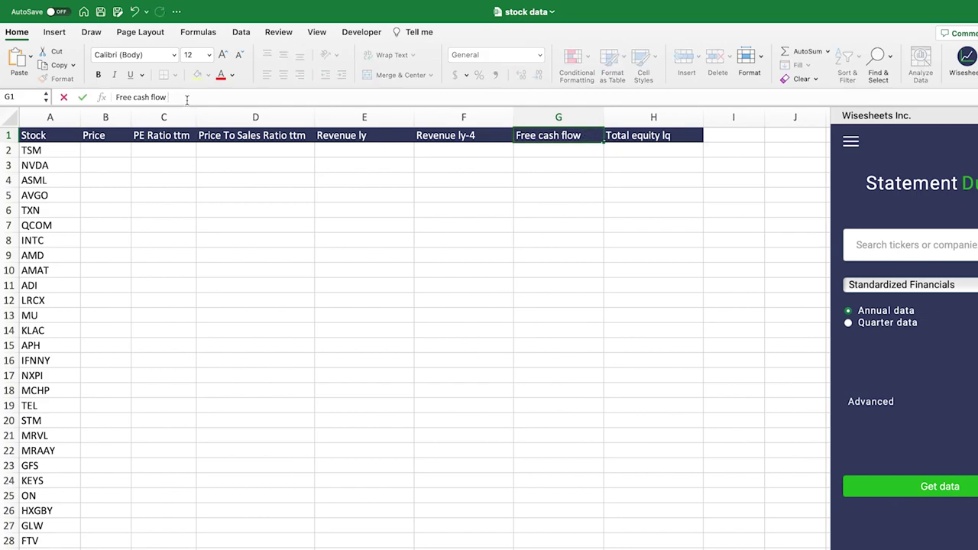
text(yield)
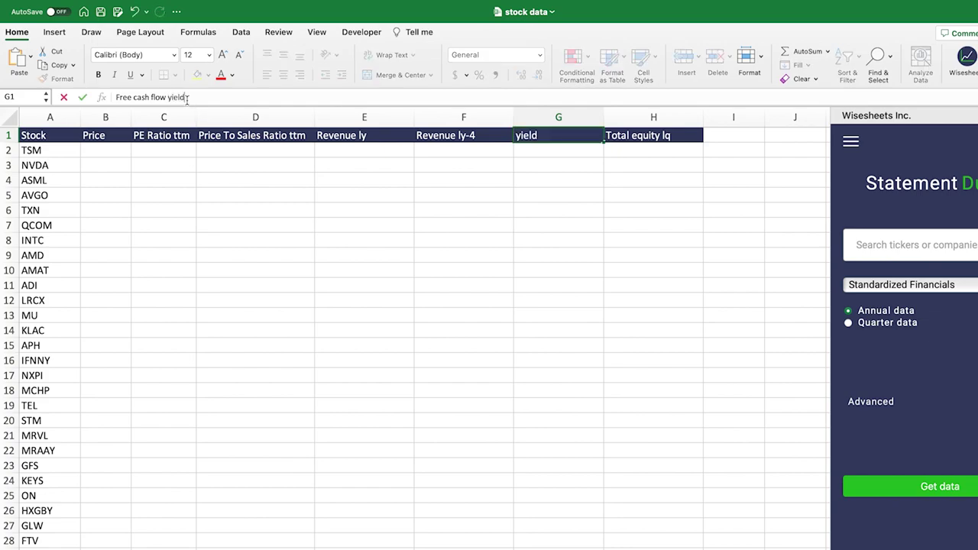
text( ttm)
key(Return)
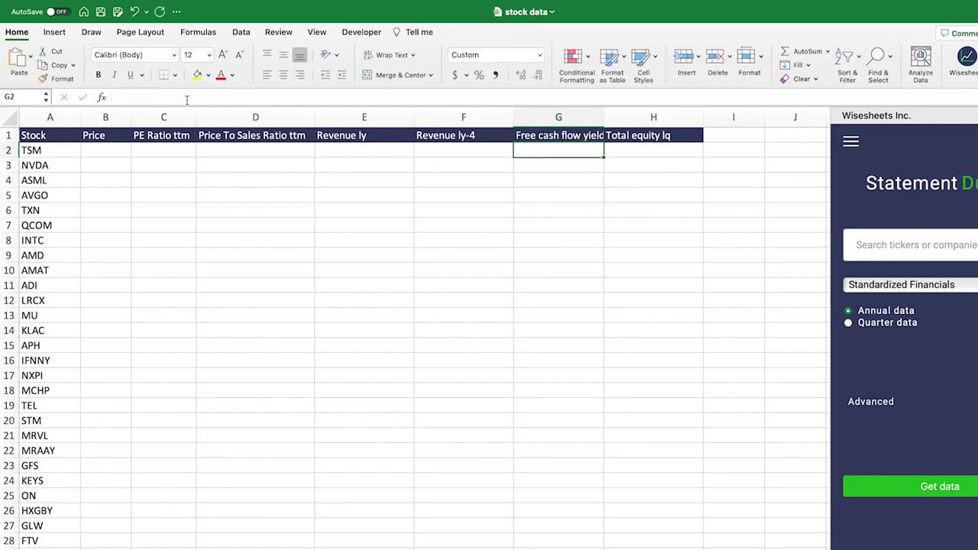
double_click(603, 116)
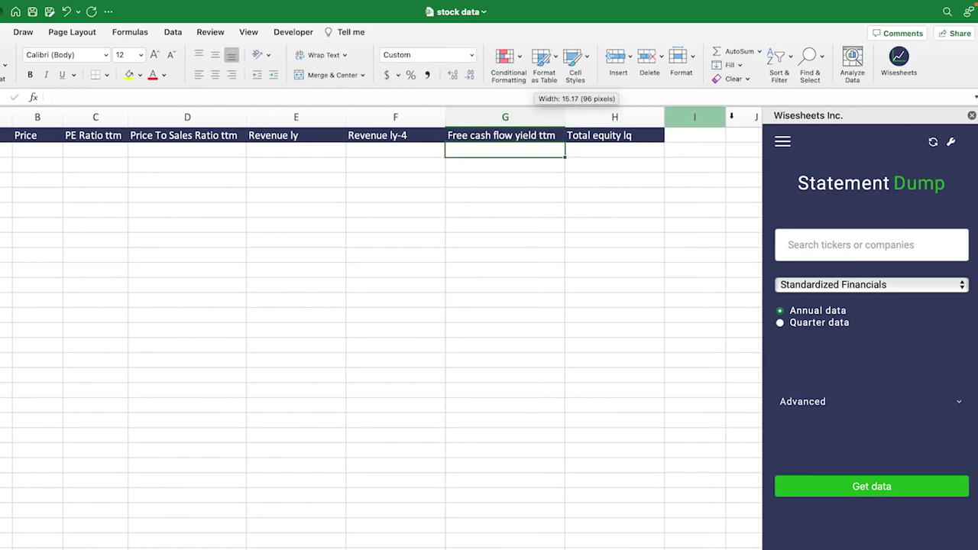
- Retrieve the metrics with the Wisesheets Screener, using ticker range A2:A31 and parameter range B1:H1
click(782, 142)
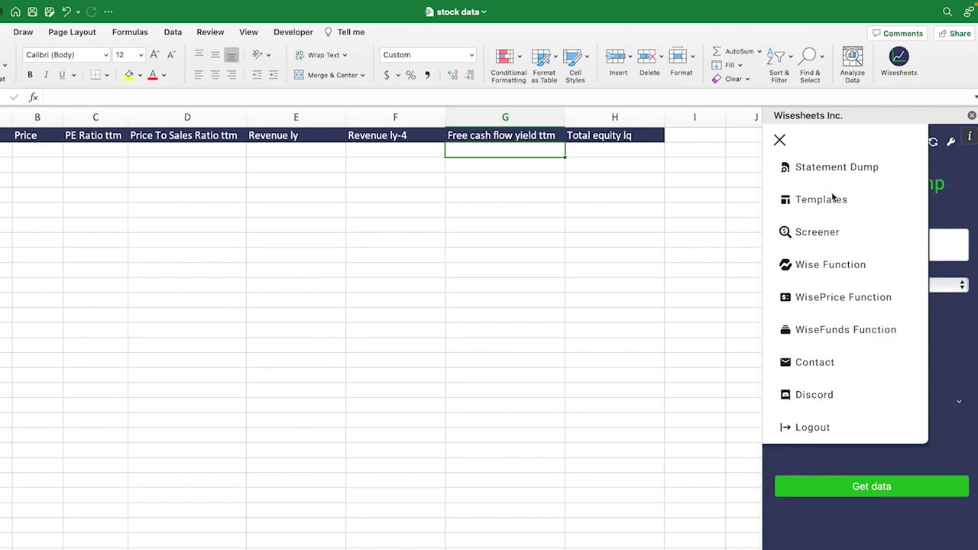
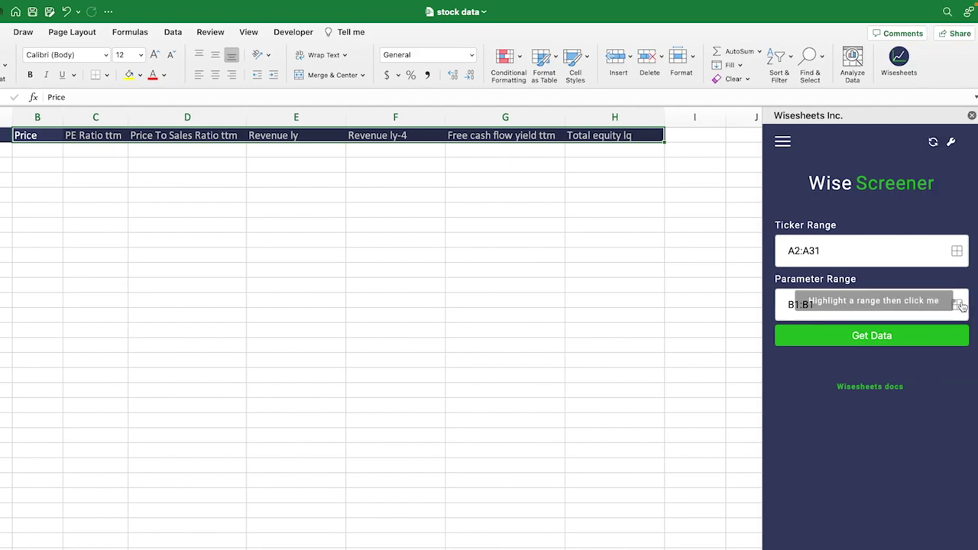
click(956, 304)
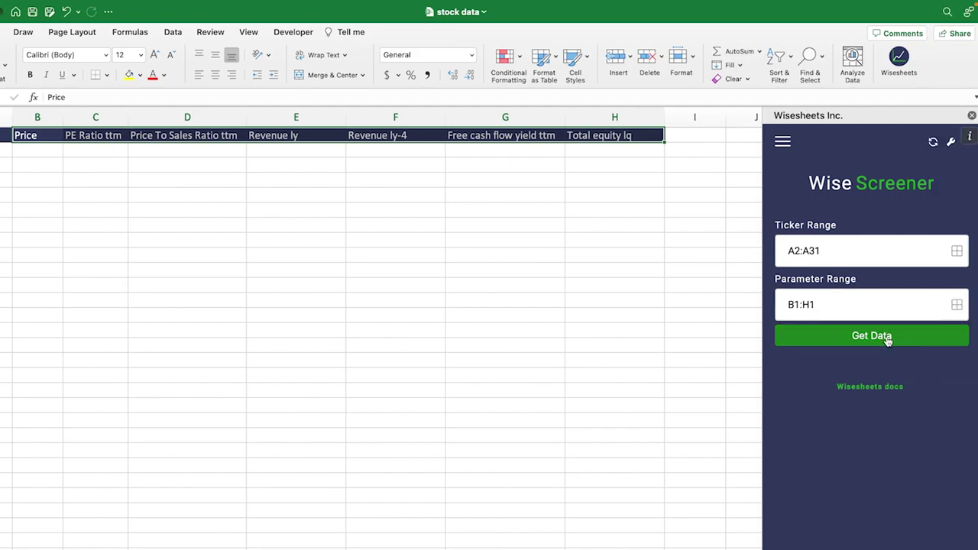
click(889, 342)
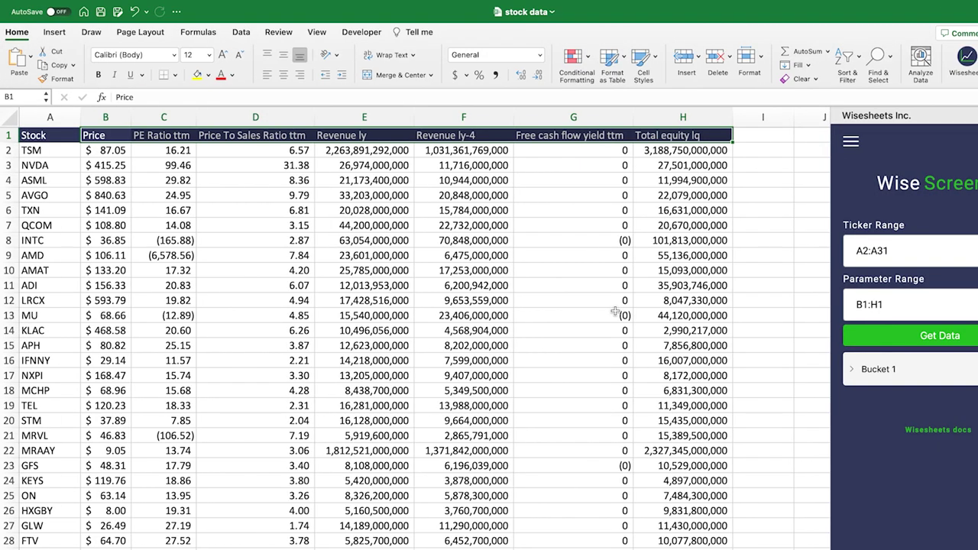
- Format the Free cash flow yield ttm values in column G as percentages with two decimal places
click(518, 214)
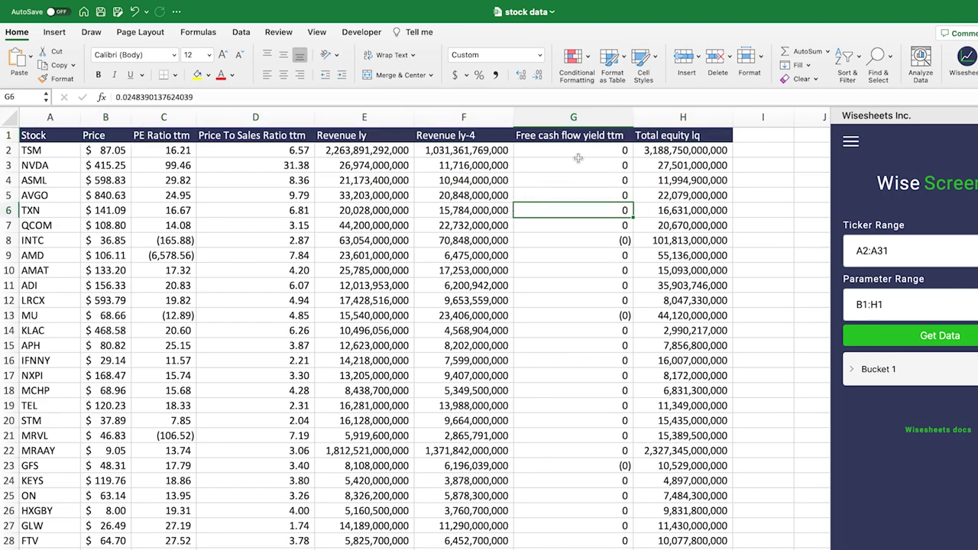
drag(578, 152, 572, 543)
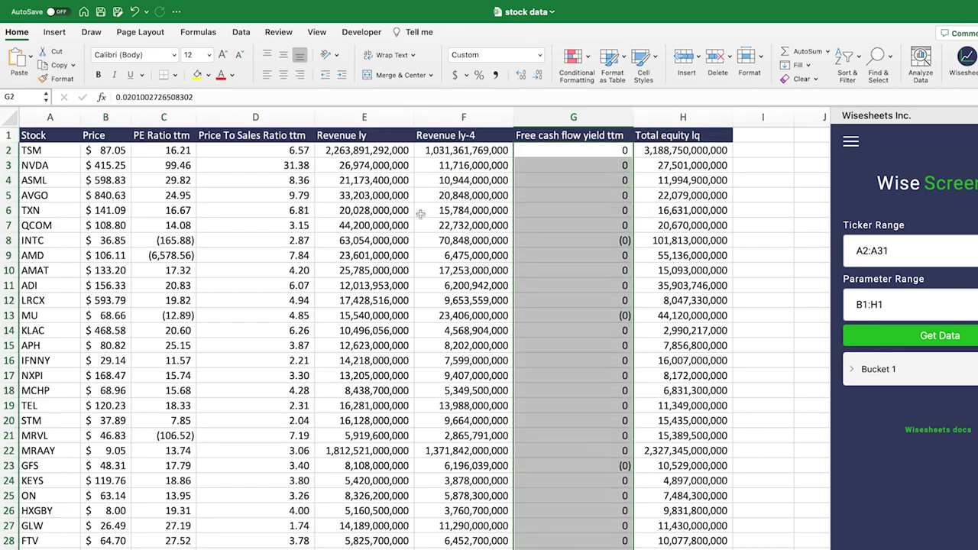
click(478, 76)
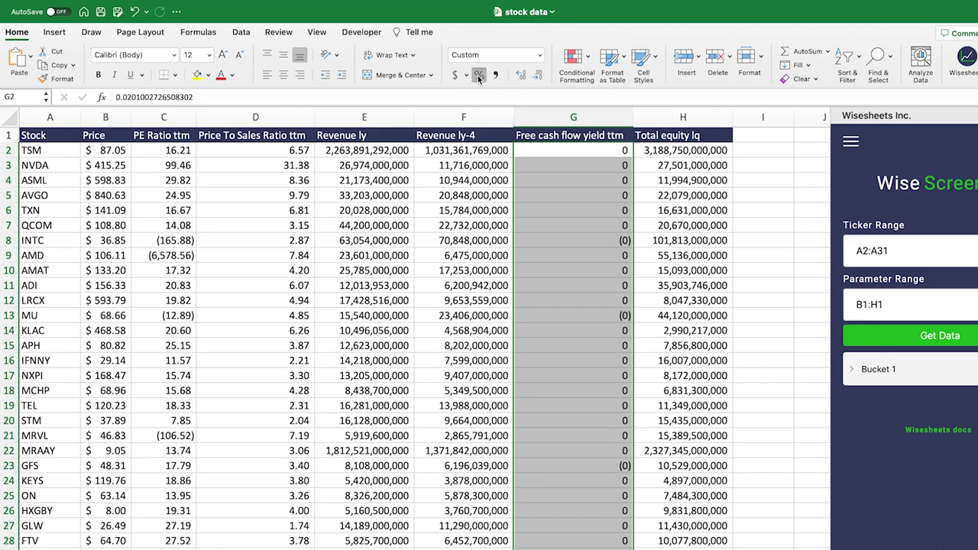
click(526, 78)
click(526, 78)
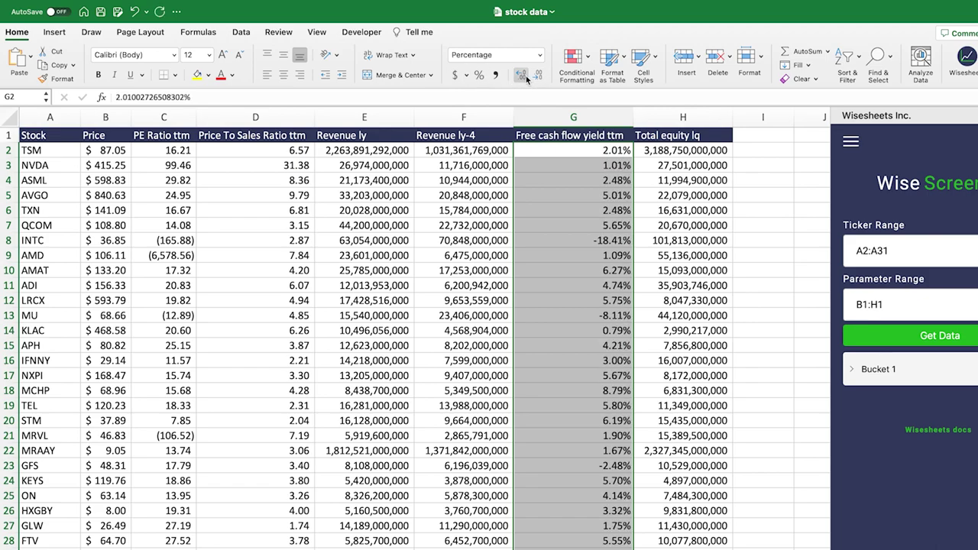
click(440, 177)
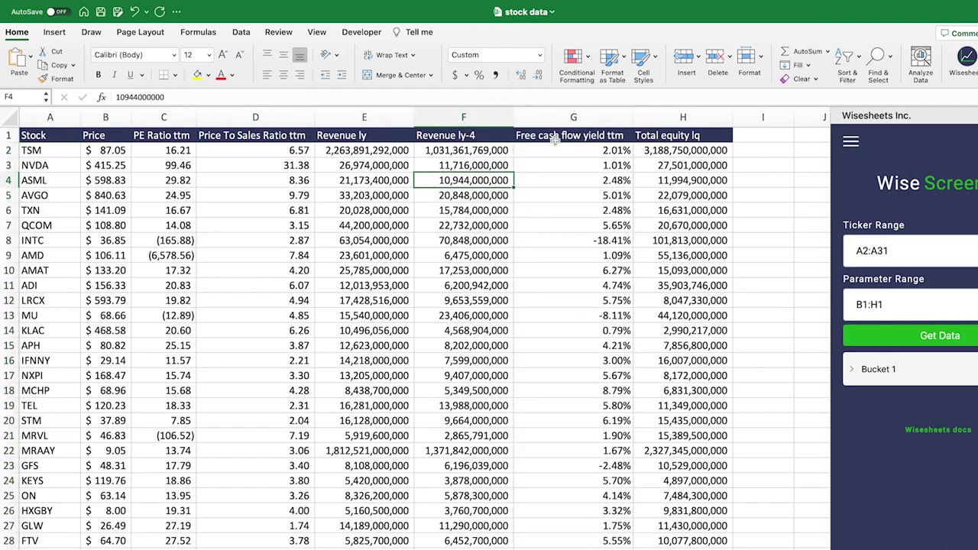
- Examine the retrieved stock metrics, comparing free cash flow yield and the other figures in the MCHP and NVDA rows
drag(680, 135, 31, 548)
click(291, 364)
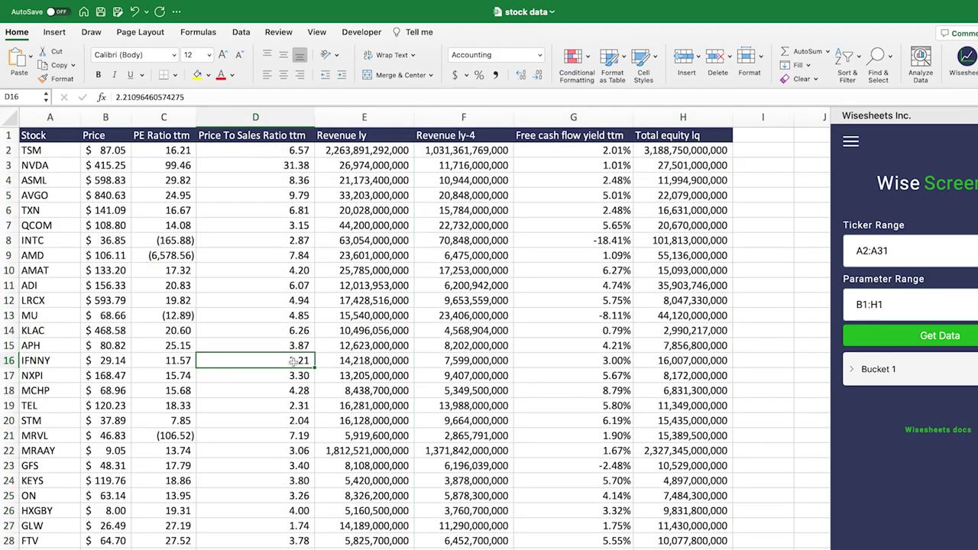
click(594, 390)
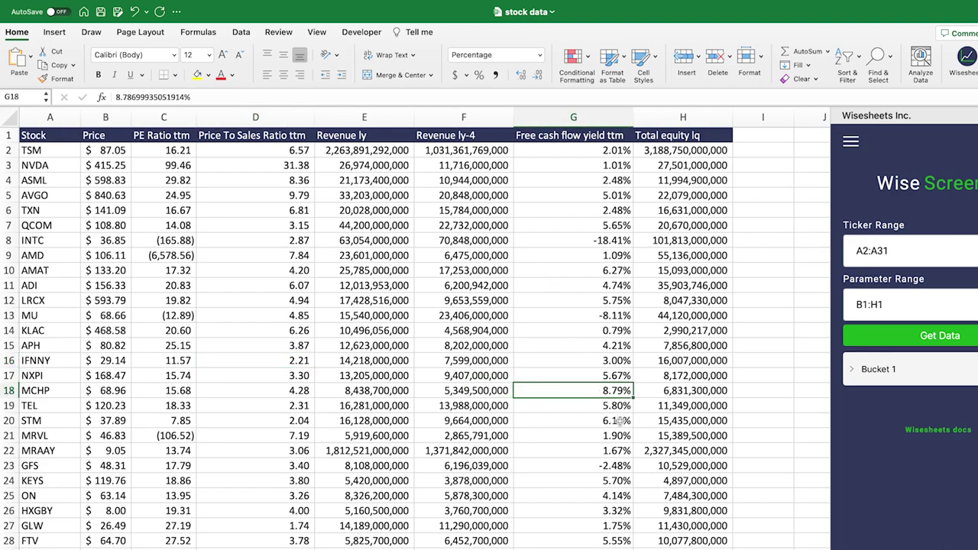
key(Left)
key(Left)
key(Left)
key(Left)
key(Left)
key(Left)
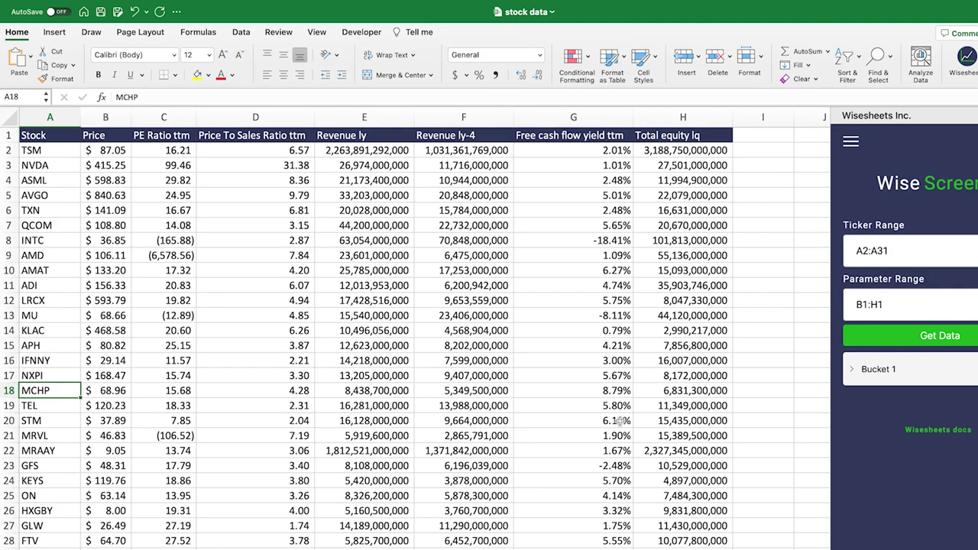
key(Right)
key(Left)
key(Right)
key(Right)
key(Right)
key(Right)
key(Right)
key(Right)
key(Right)
key(Right)
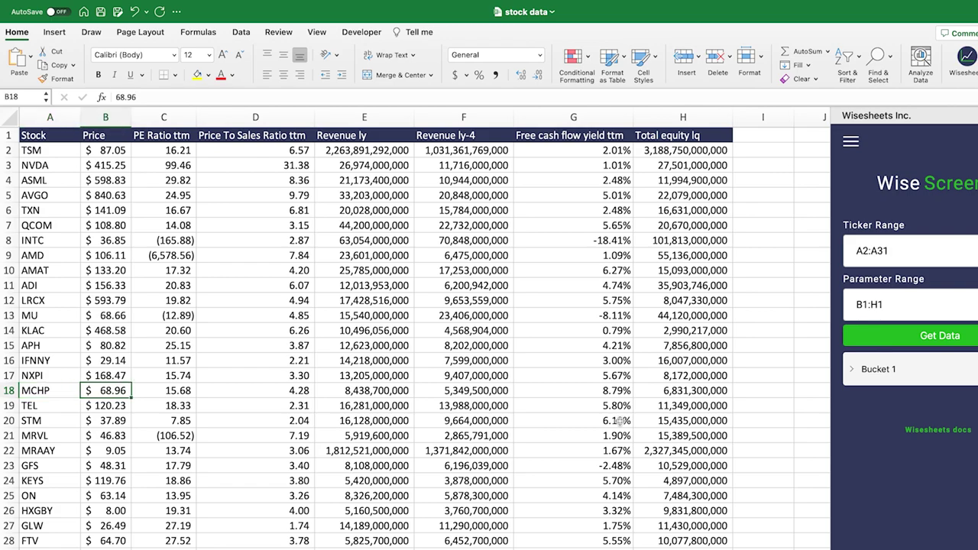
key(Left)
key(Left)
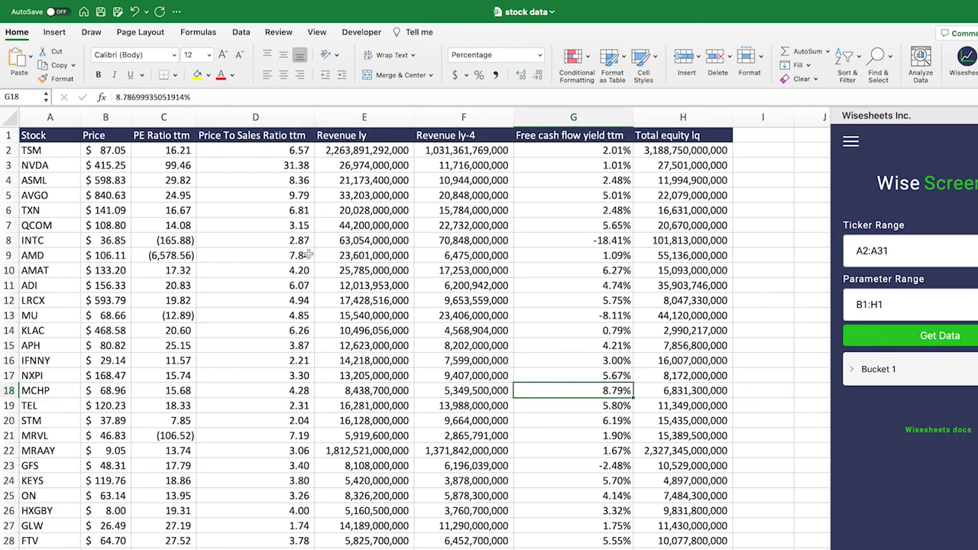
click(67, 168)
drag(83, 168, 539, 166)
click(600, 169)
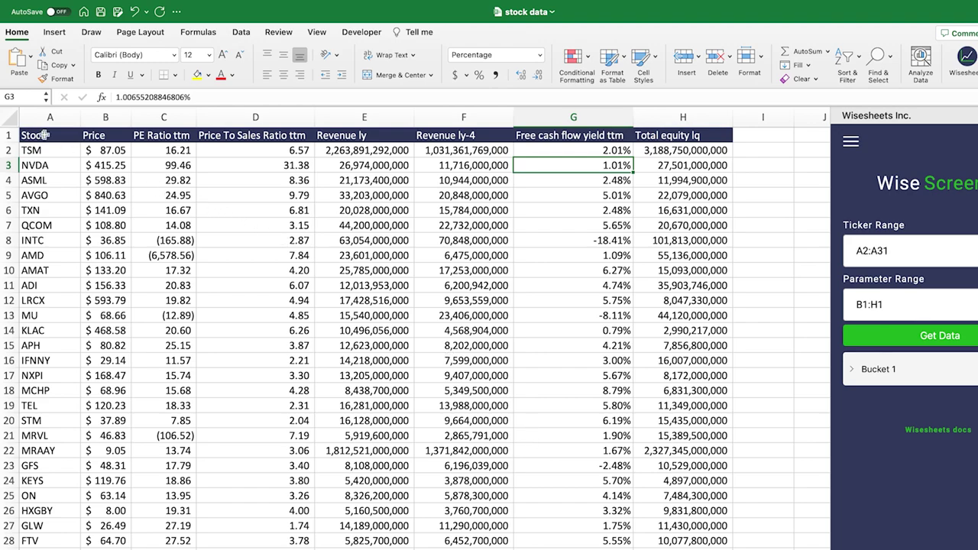
- Add filters to the header row of the whole stock table, from Stock to Total equity lq
drag(44, 135, 725, 539)
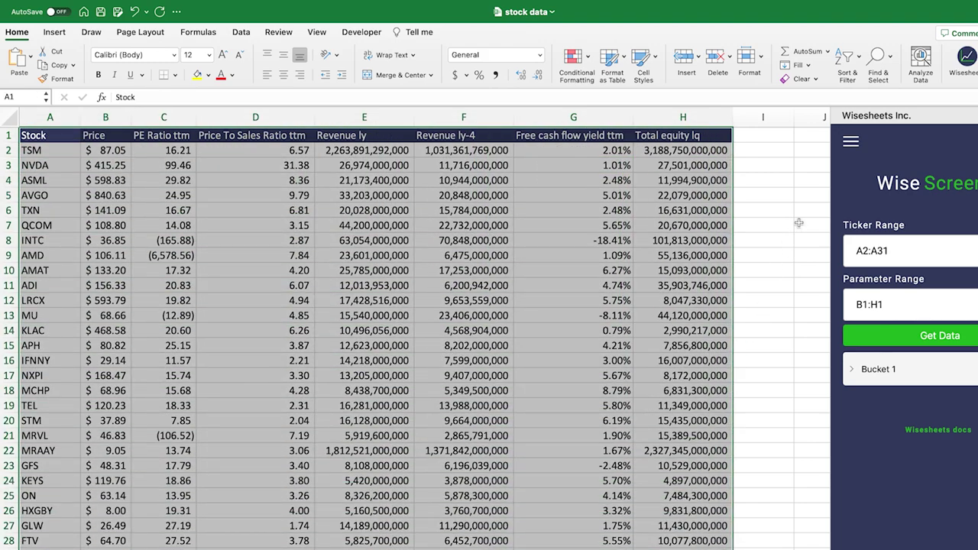
click(872, 68)
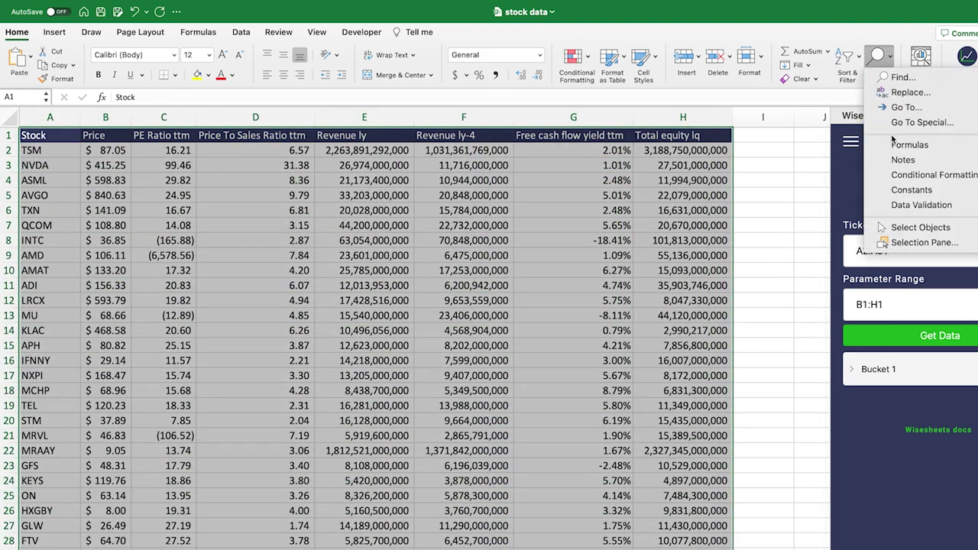
click(846, 57)
click(864, 129)
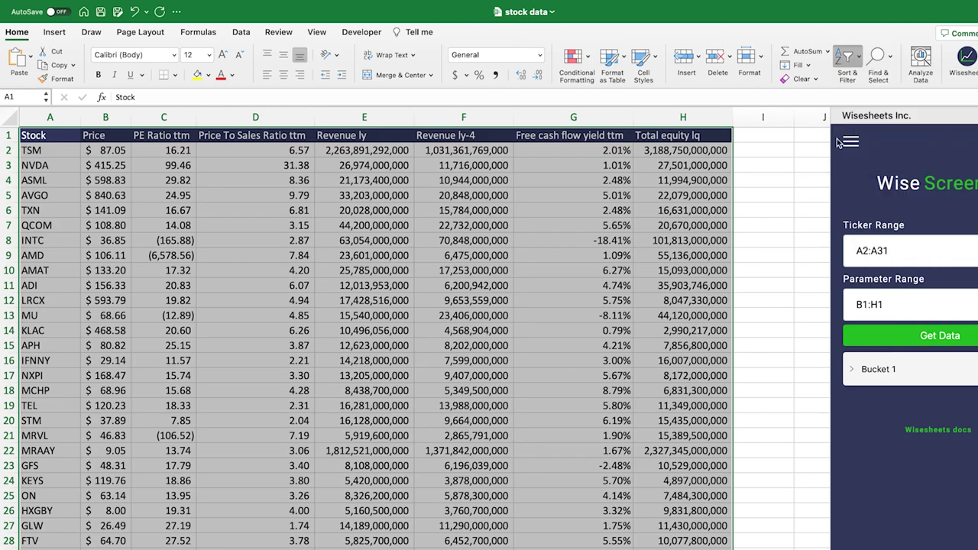
click(744, 191)
- Sort the stock table by Free cash flow yield ttm, trying ascending order before settling on descending order
click(628, 135)
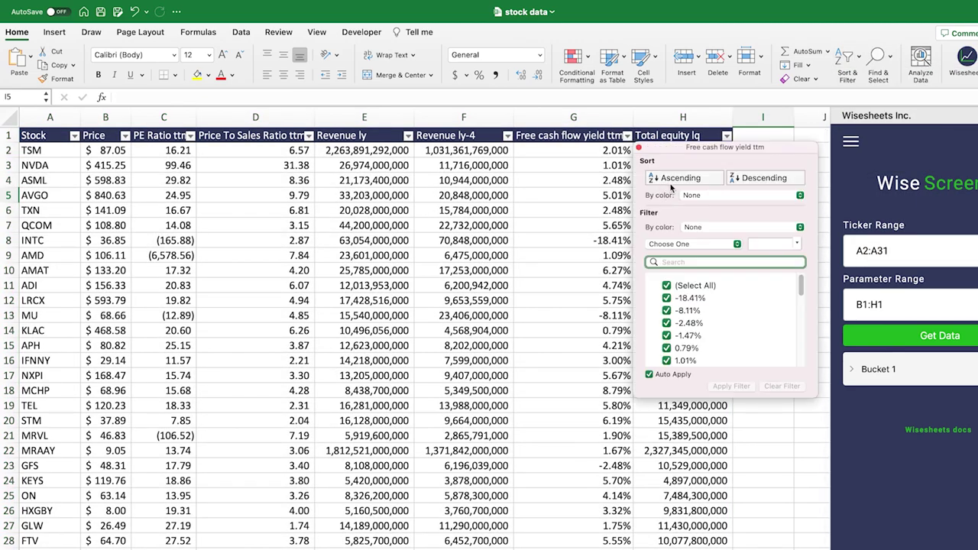
click(672, 181)
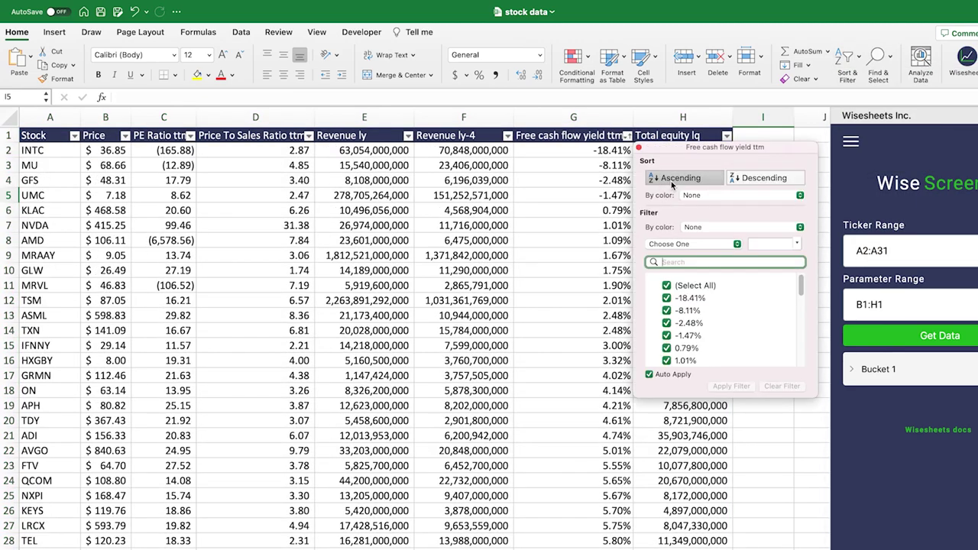
click(759, 180)
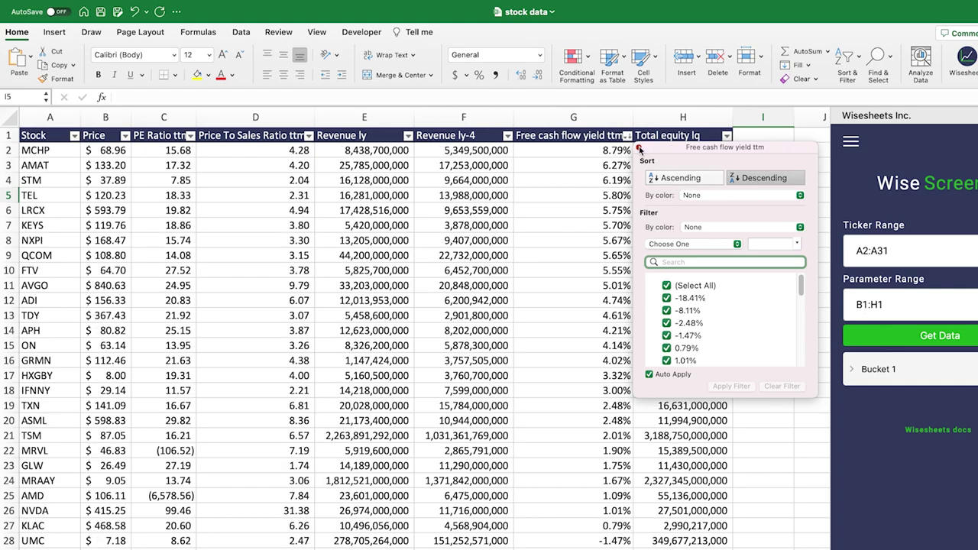
click(638, 149)
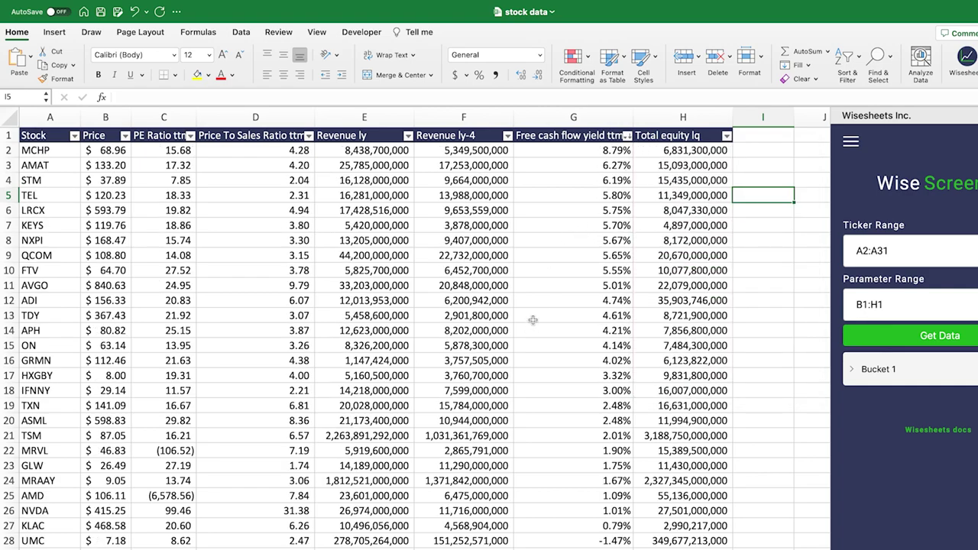